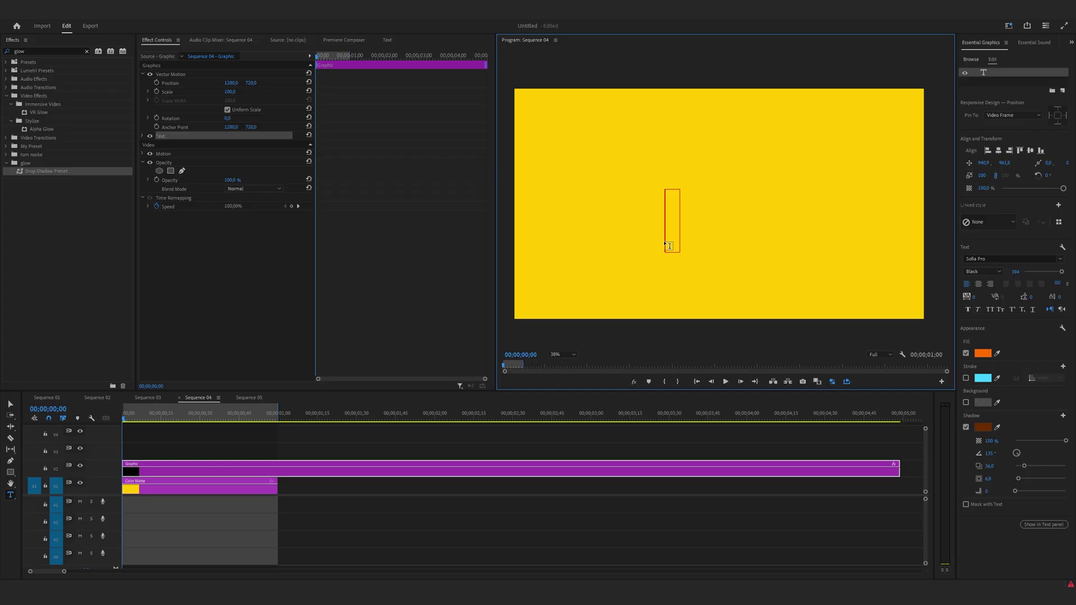
Enter the title text "POP" and center it horizontally and vertically in the frame.
text(POP)
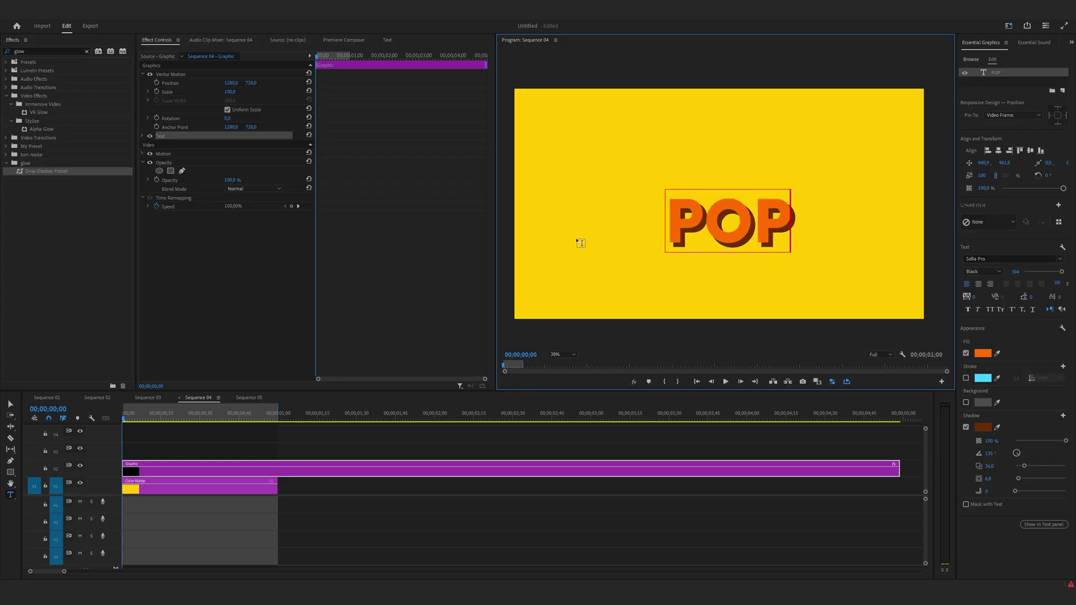
key(Escape)
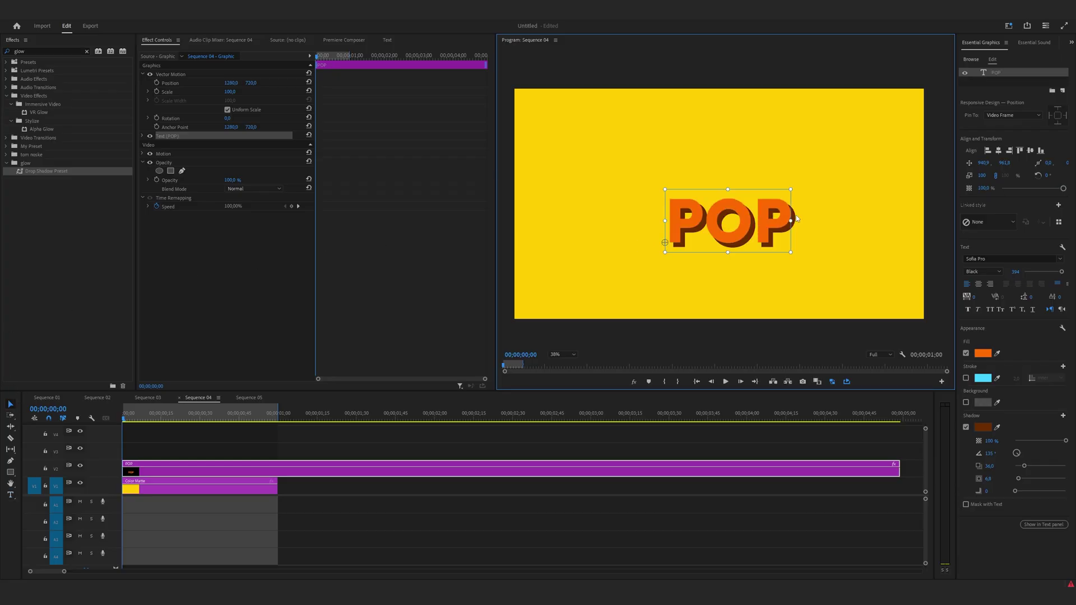
click(998, 150)
click(1030, 150)
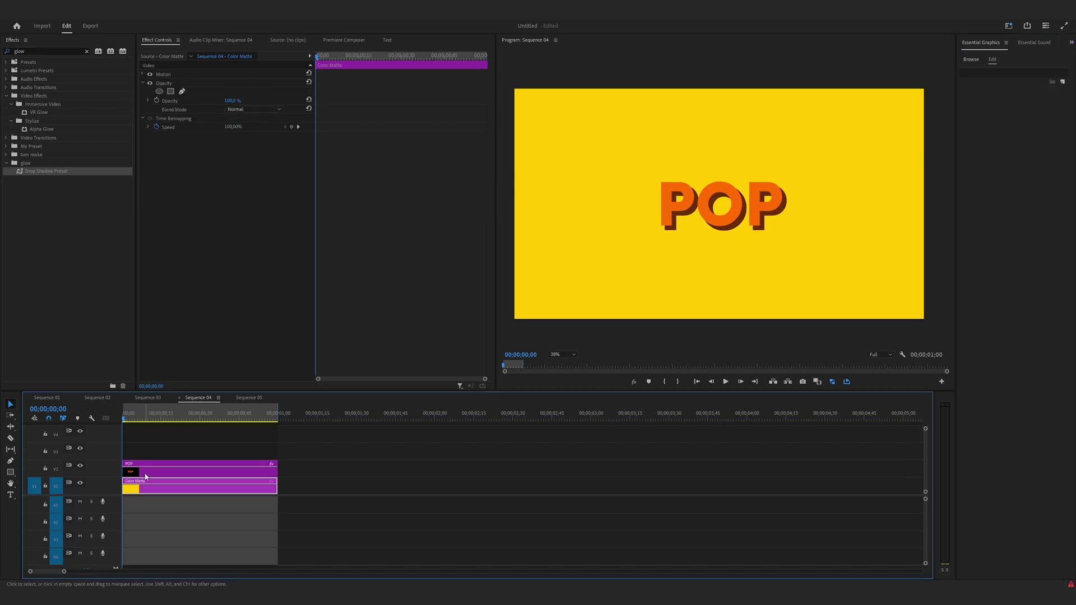
Duplicate the POP clip onto the two video tracks above it and hide both of those tracks.
drag(146, 476, 149, 438)
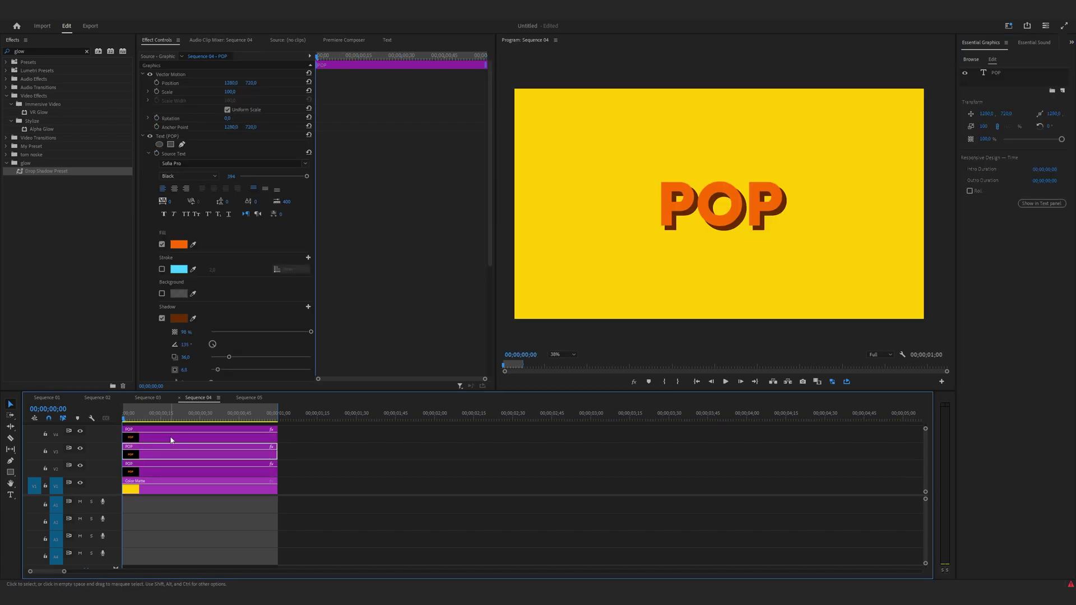
click(80, 448)
click(80, 431)
Reduce the text of the lowest POP clip to its first letter, P.
click(156, 476)
double_click(738, 215)
click(771, 206)
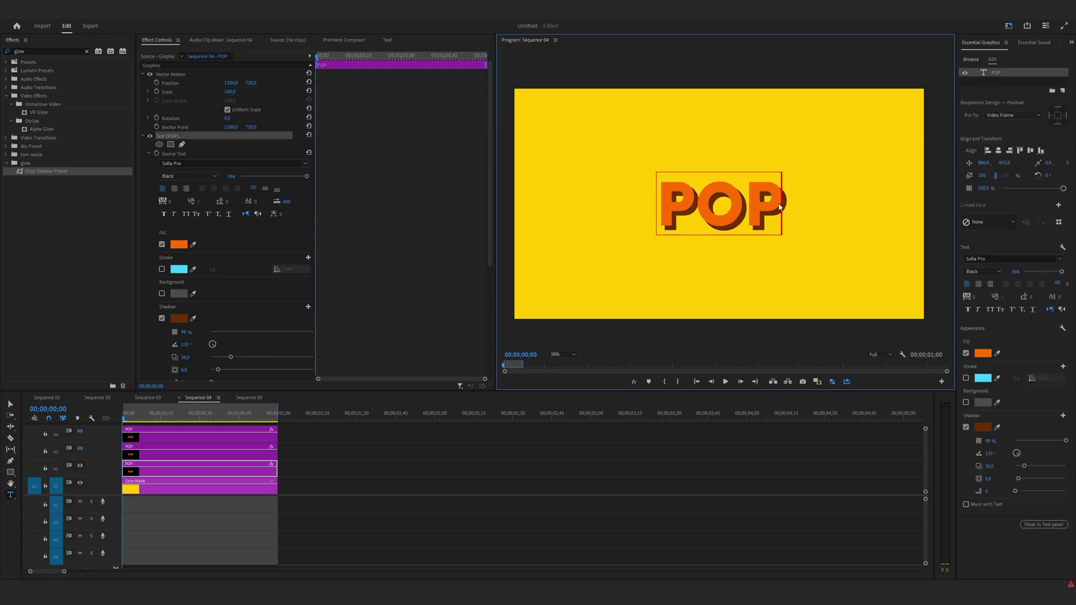
key(BackSpace)
key(BackSpace)
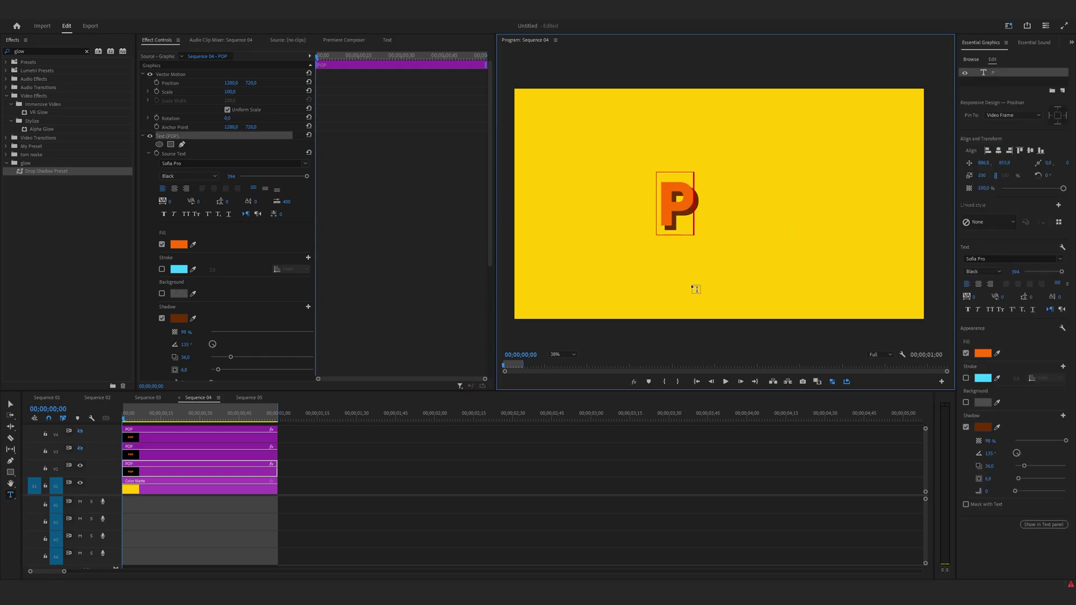
Show only the middle POP copy above the matte and reduce its text to the letter O.
click(80, 448)
click(81, 466)
click(697, 208)
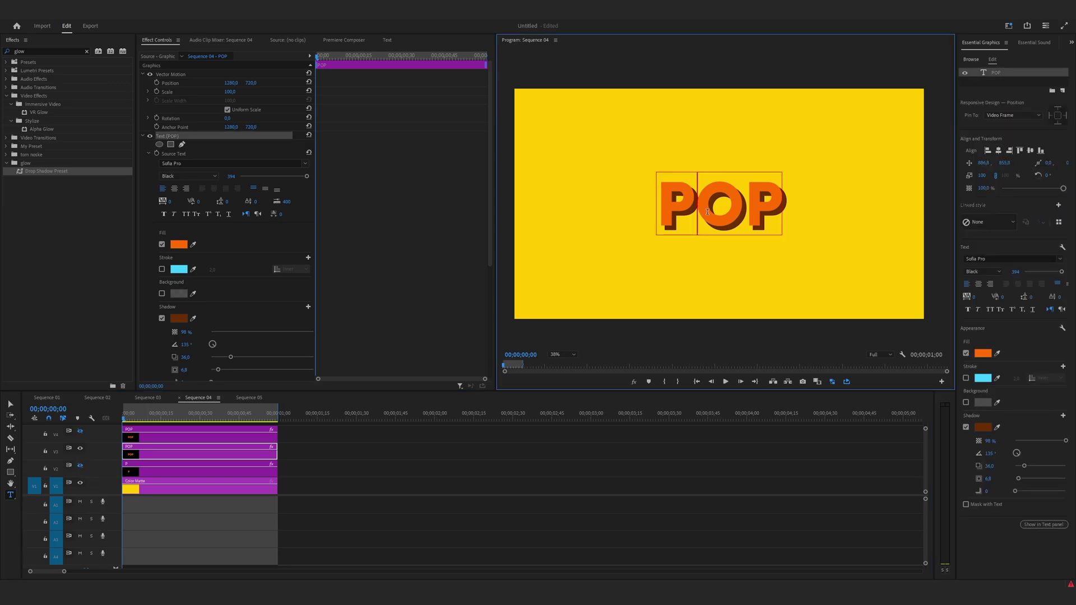
key(BackSpace)
click(739, 227)
key(BackSpace)
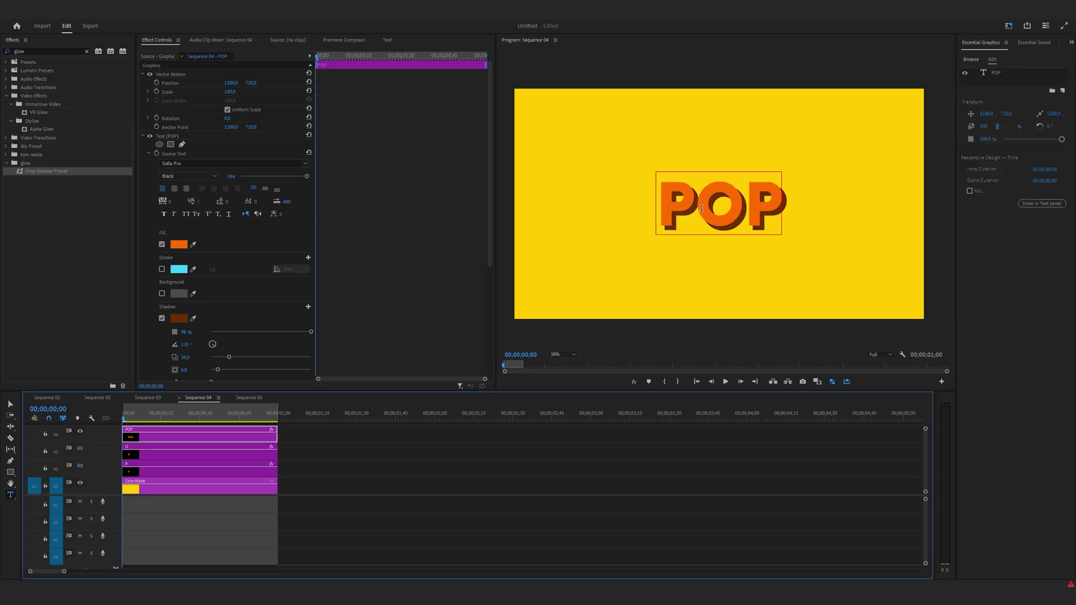
Reduce the text of the topmost POP copy to a single letter P.
click(707, 205)
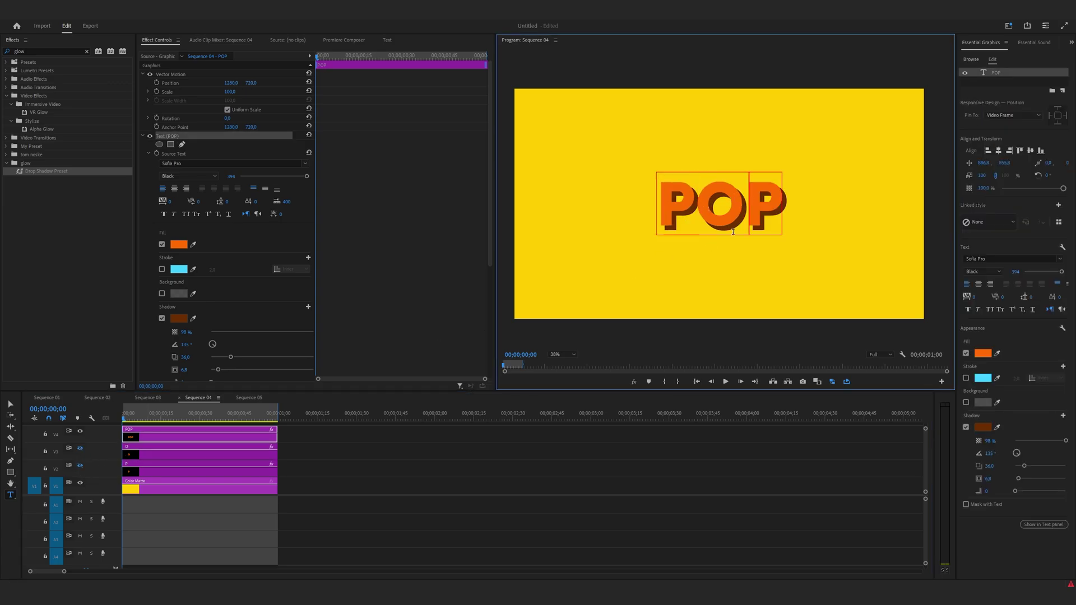
key(Delete)
key(Delete)
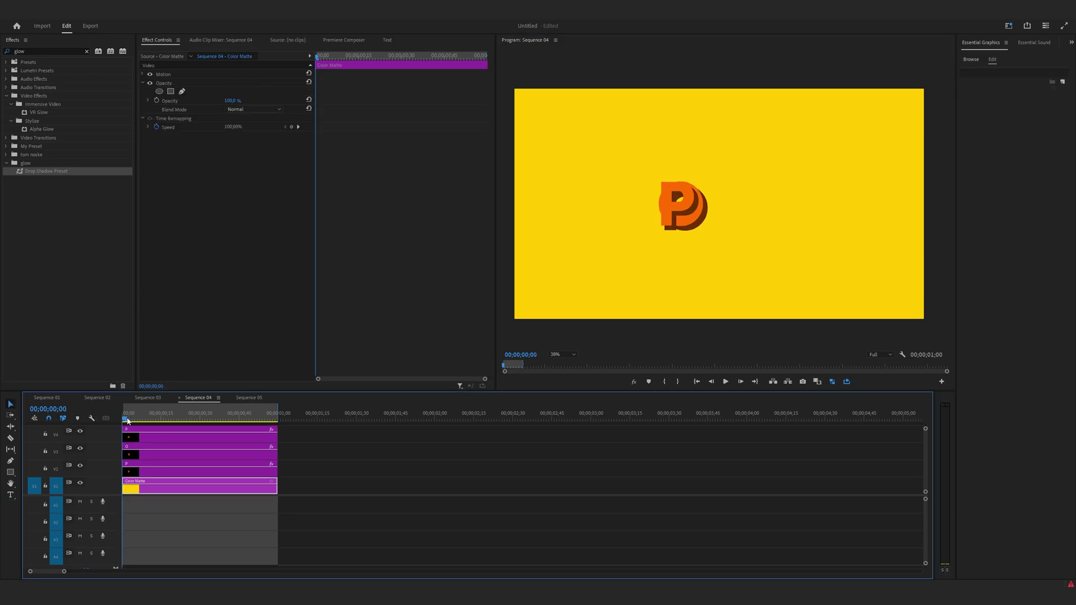
Reposition the O clip and the topmost P clip horizontally so the three letters spell POP at the title's original spacing.
mouse_move(125, 419)
mouse_down()
mouse_move(148, 419)
mouse_move(124, 421)
mouse_up()
click(127, 418)
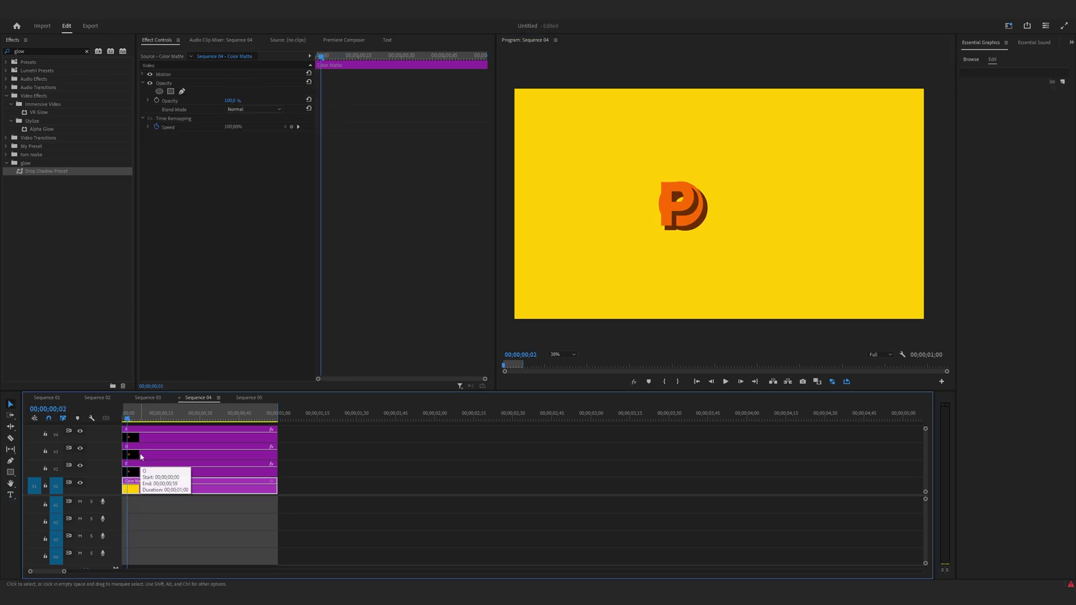
click(196, 451)
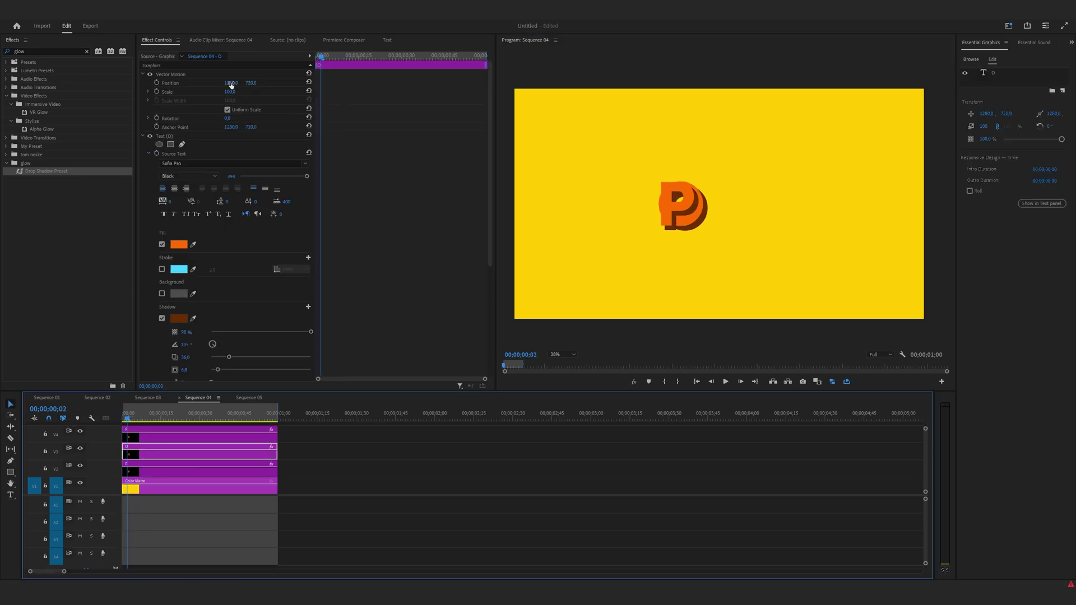
key(Home)
click(172, 428)
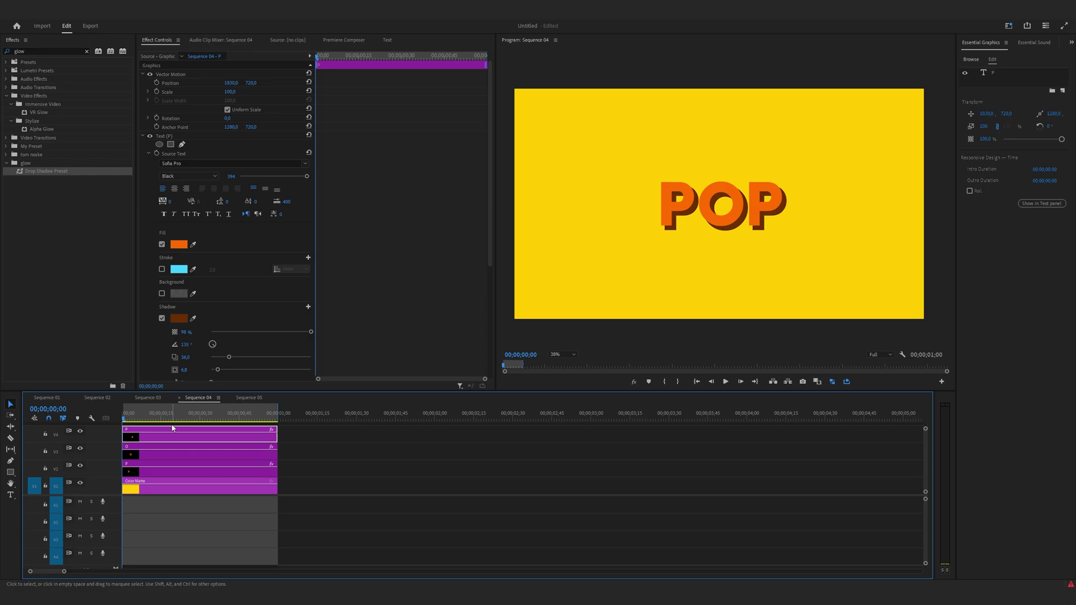
Move the Motion anchor point of the first P clip to the foot of the letter, at about 1022, 846.
click(140, 474)
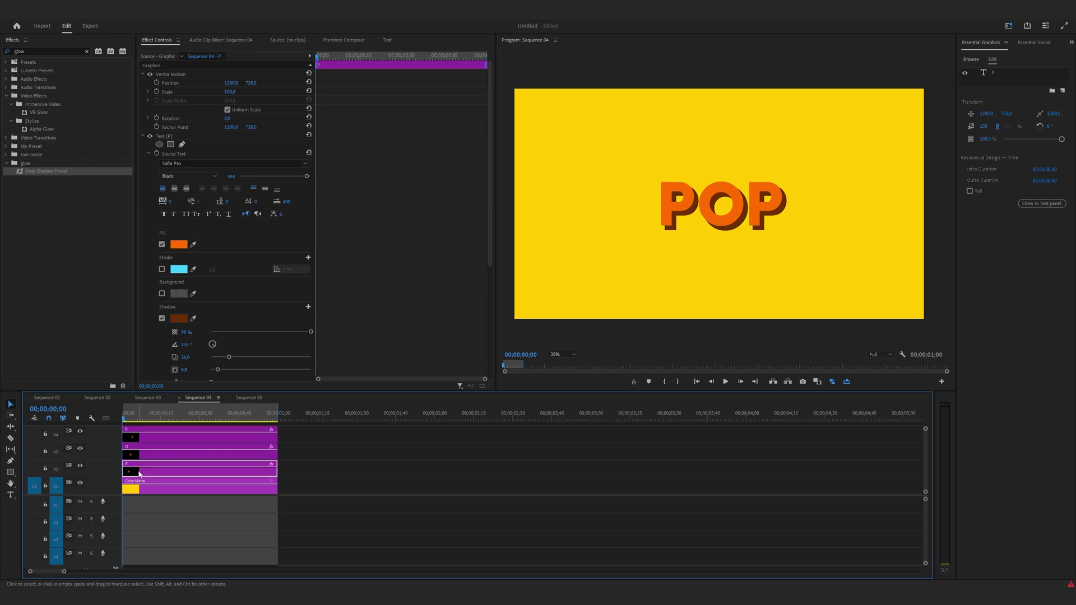
click(143, 135)
key(equal)
click(143, 153)
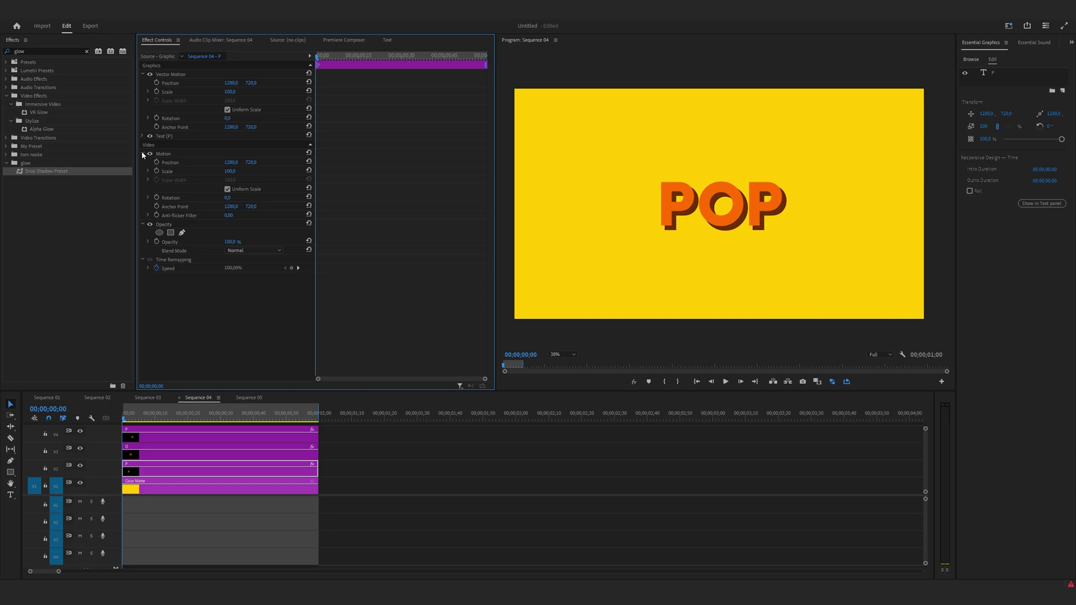
click(201, 209)
drag(723, 203, 678, 225)
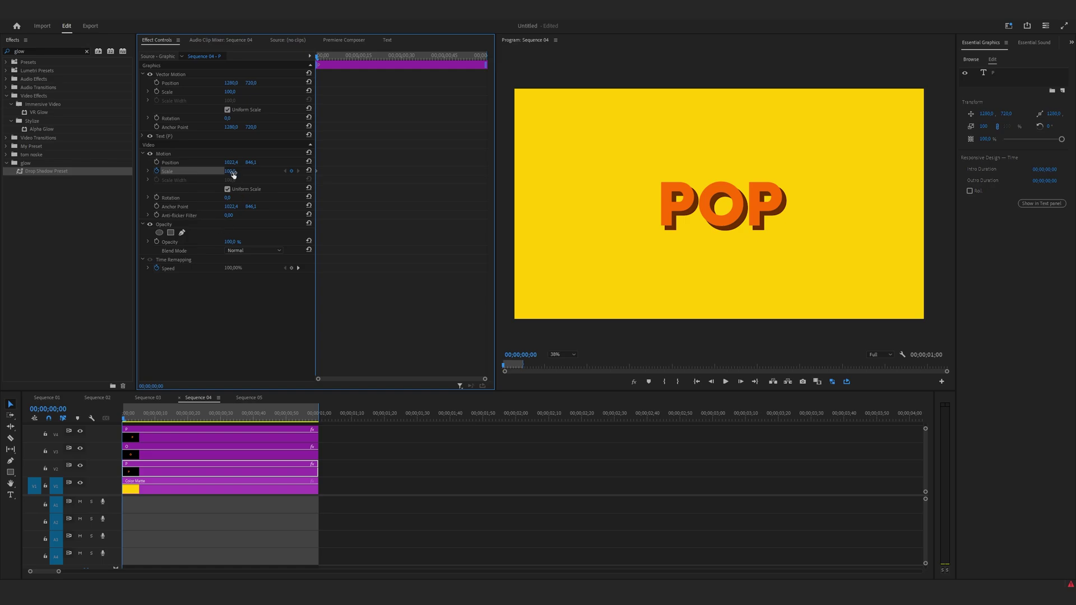
Keyframe the first P's Motion Scale from 0 at the start to 100 at frame 8.
click(231, 172)
text(0)
key(Return)
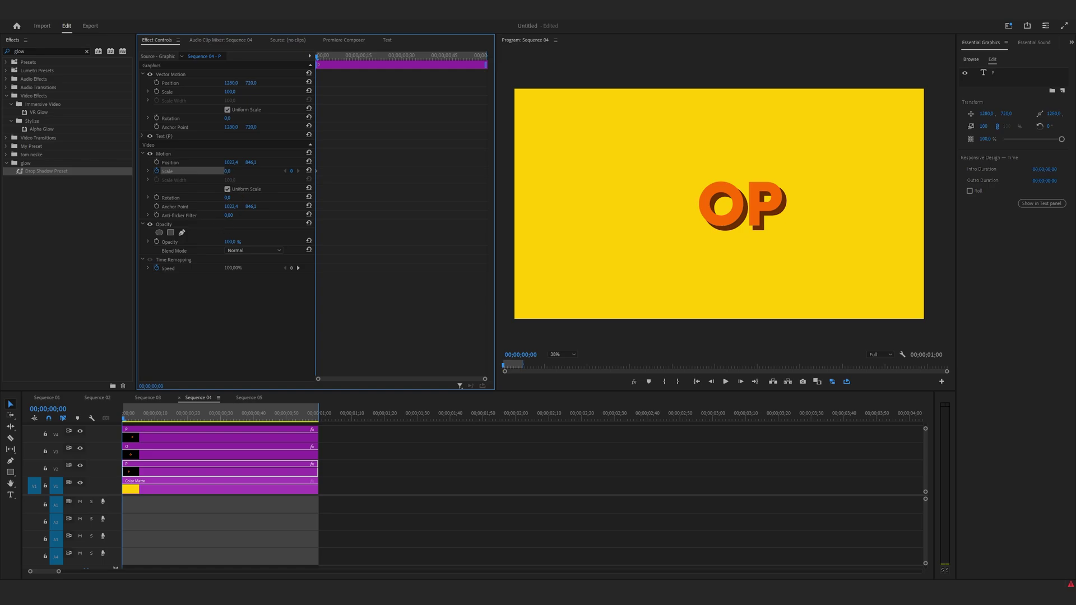
click(339, 56)
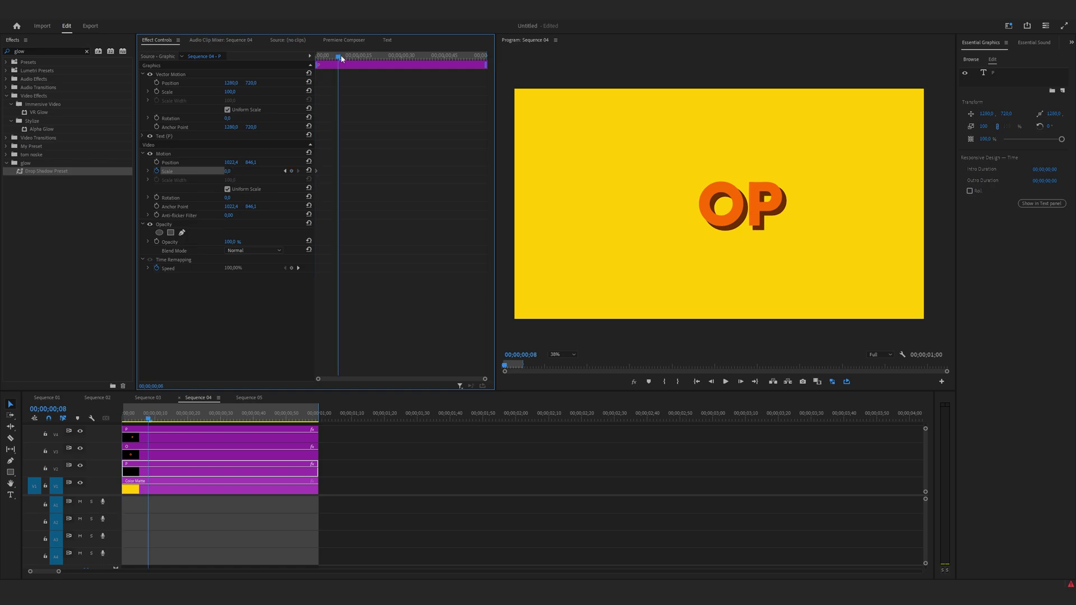
click(309, 171)
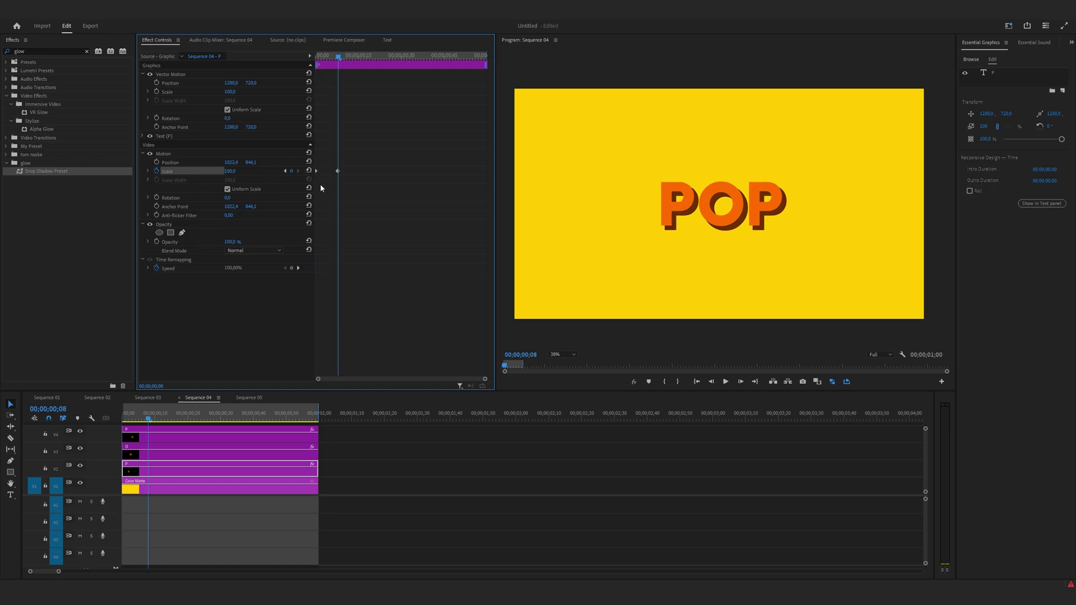
Ease the first P's scale keyframes, lengthen the scale-up by shifting the second keyframe, and play the animation.
key(Right)
click(338, 171)
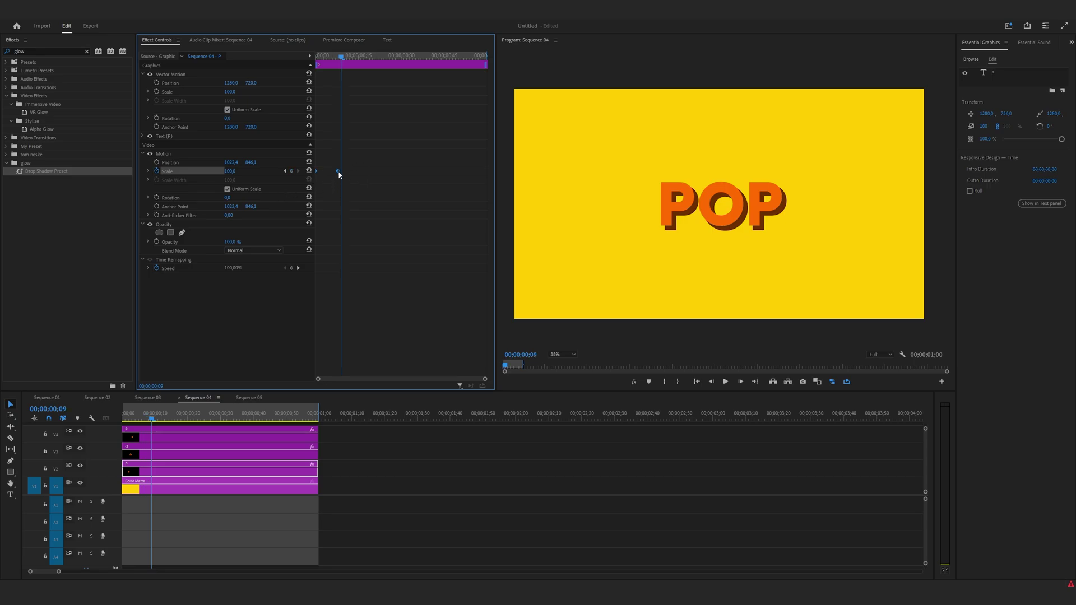
right_click(338, 171)
click(376, 292)
right_click(338, 171)
click(370, 295)
drag(340, 57, 316, 58)
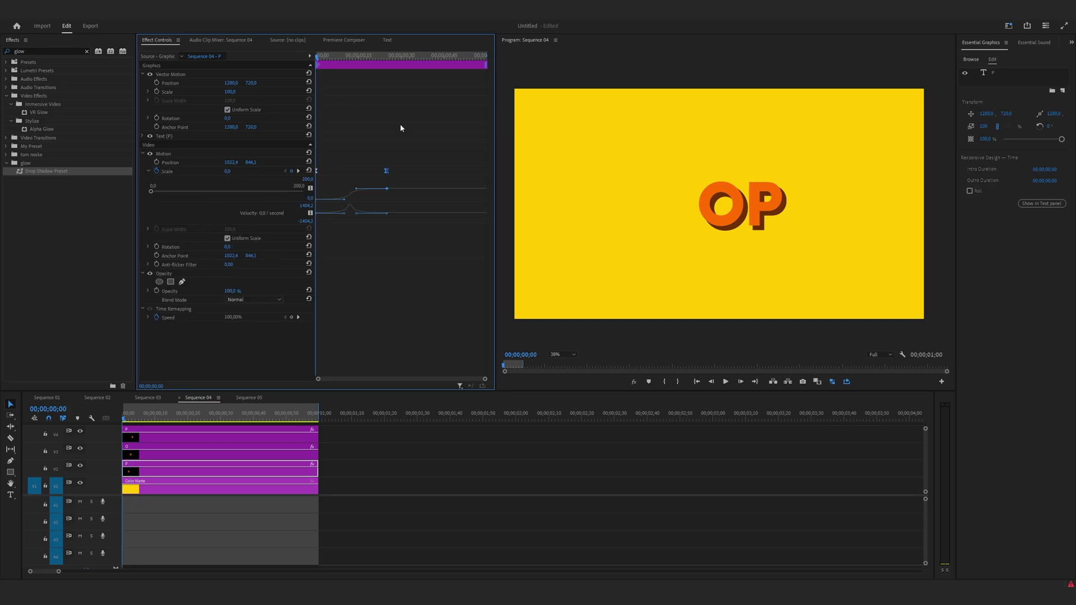
key(space)
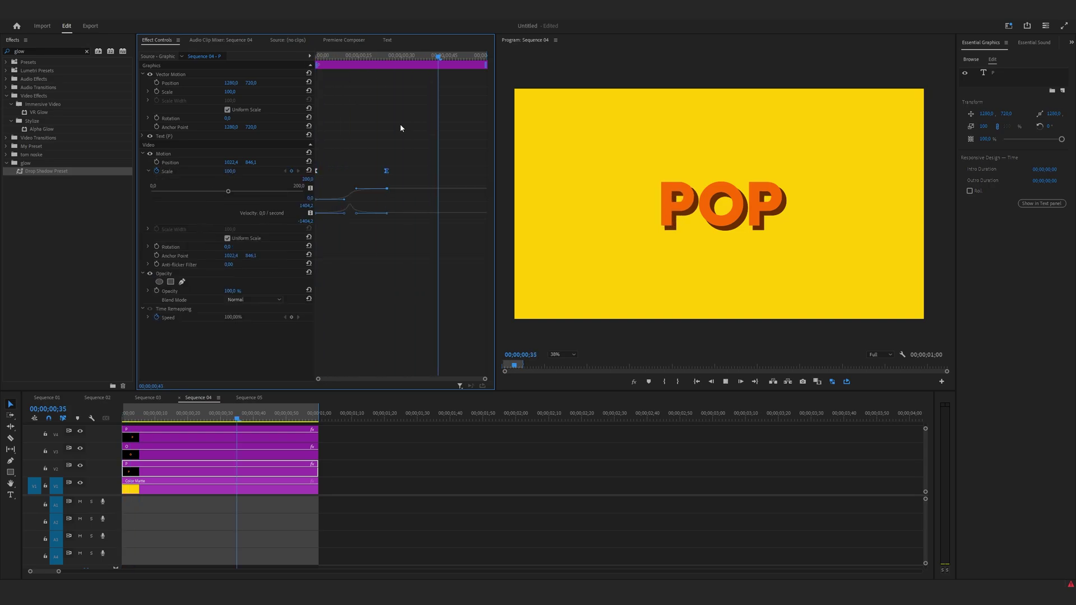
key(space)
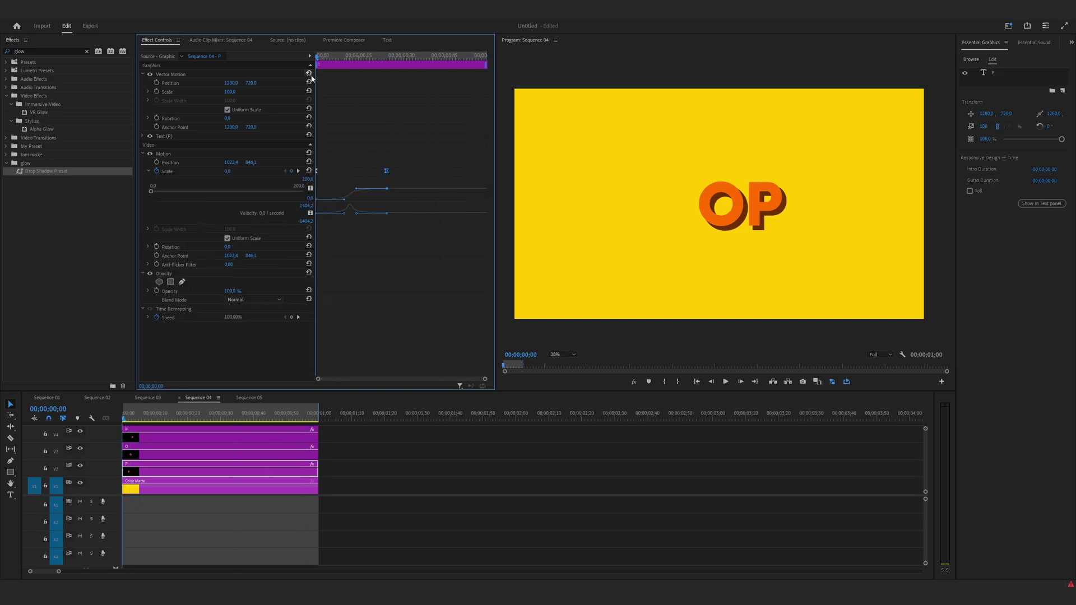
Keyframe the first P's Motion Rotation at -20° at the start of the clip.
click(228, 246)
text(-)
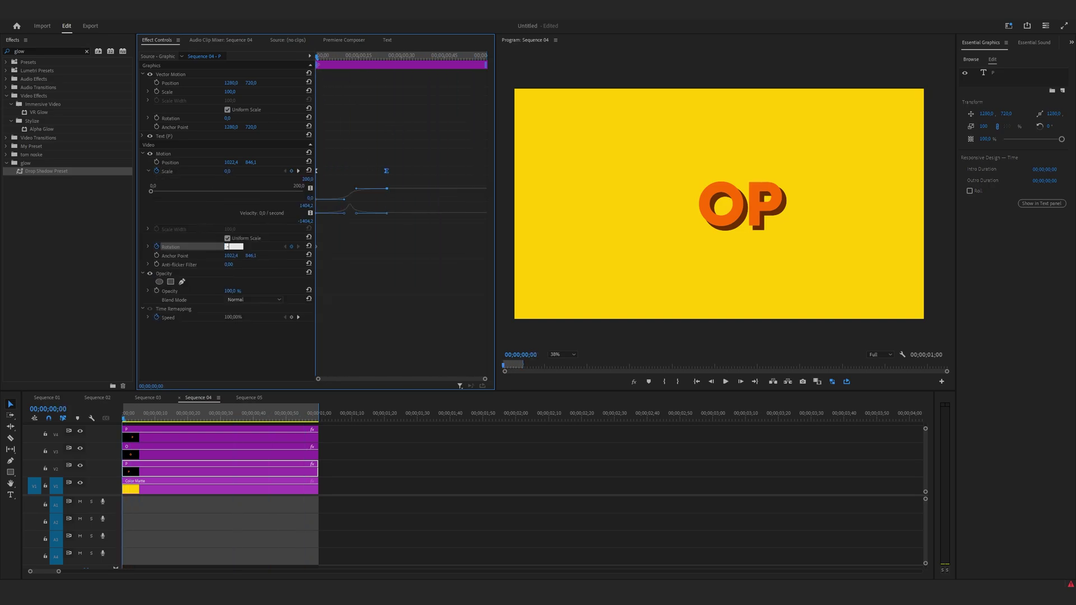
text(20)
key(Return)
Add an eased end keyframe resetting the first P's rotation to 0°, preview it, and shift that keyframe slightly to the right.
key(space)
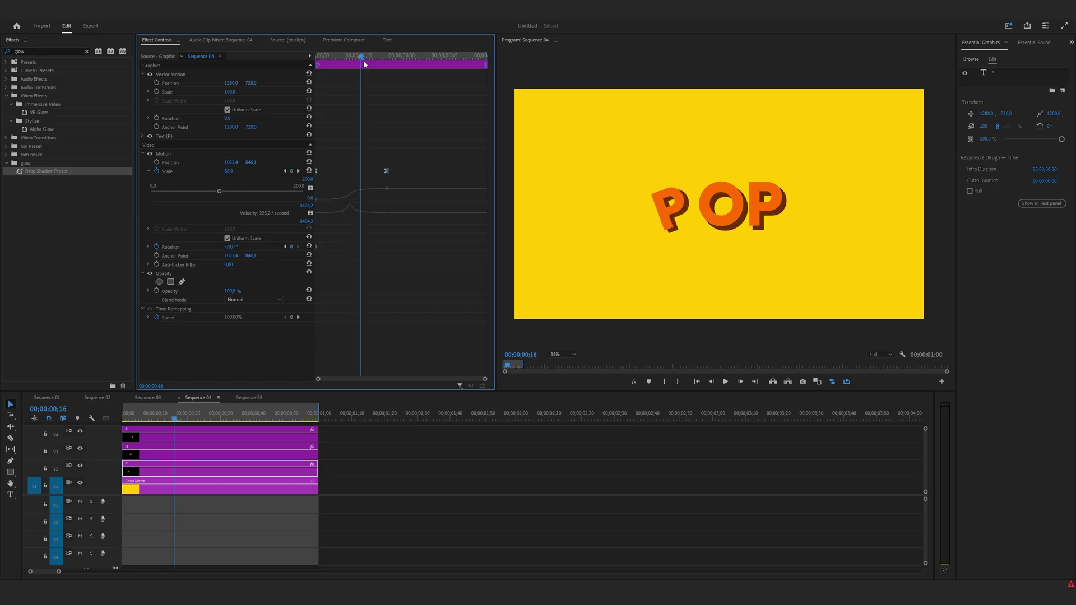
click(308, 247)
right_click(369, 246)
click(392, 366)
right_click(369, 247)
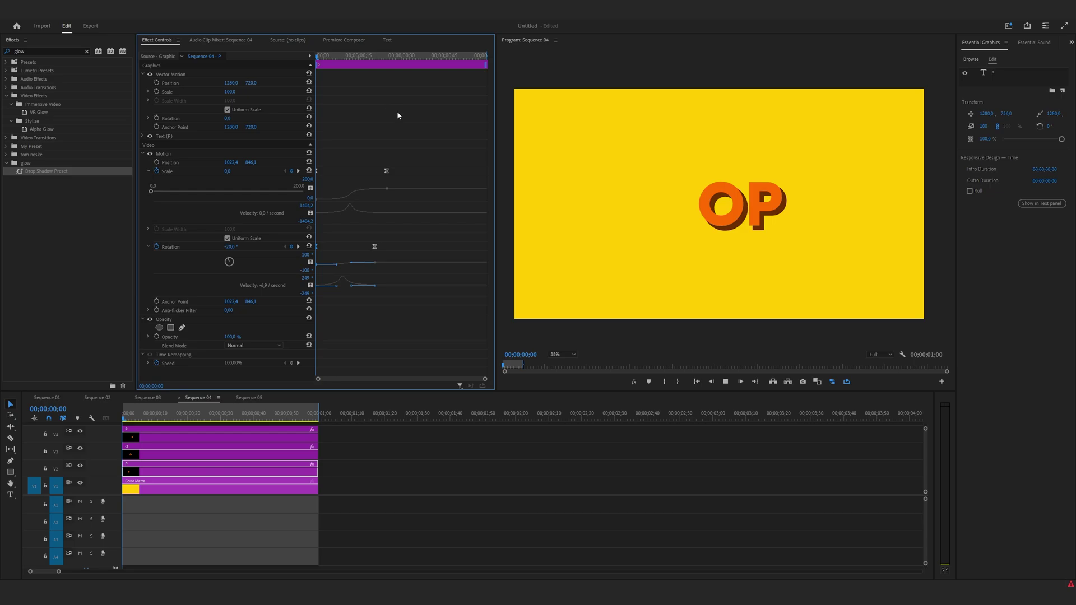
key(space)
key(space)
drag(374, 247, 380, 247)
Raise the incoming handle of the first P's last scale keyframe for a slight overshoot and play the animation.
drag(353, 56, 423, 58)
click(387, 170)
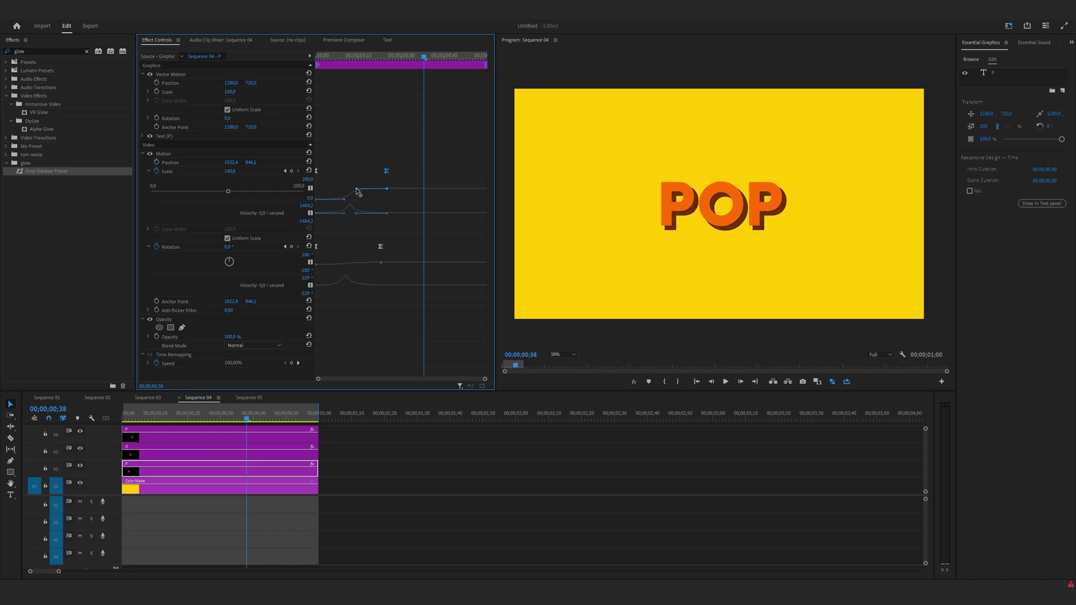
drag(355, 187, 356, 185)
key(space)
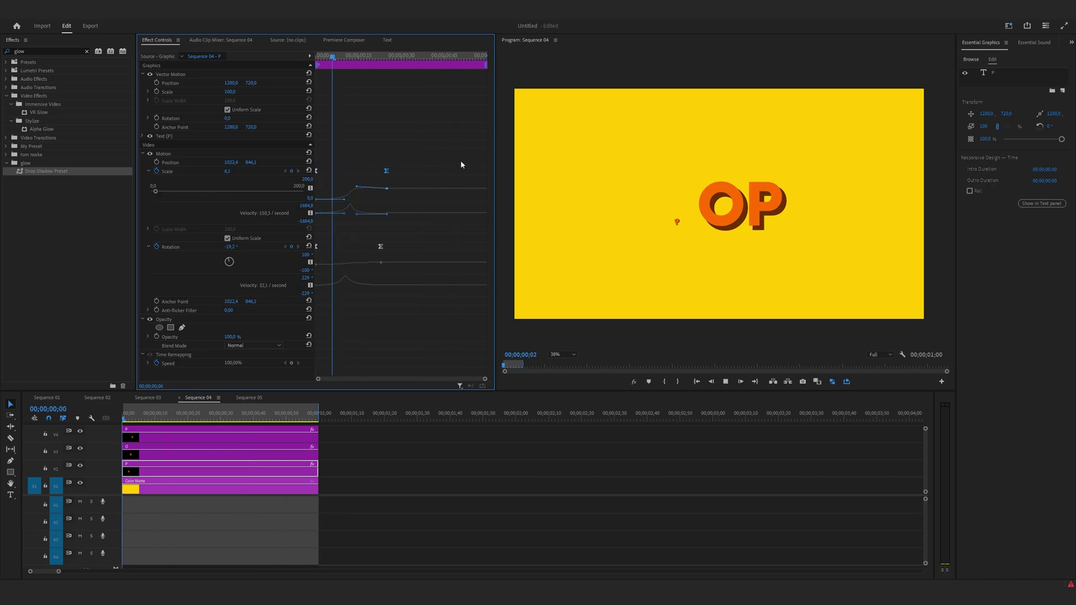
key(space)
Copy the first P clip's Motion settings and paste them onto the O clip and the last P clip.
click(178, 154)
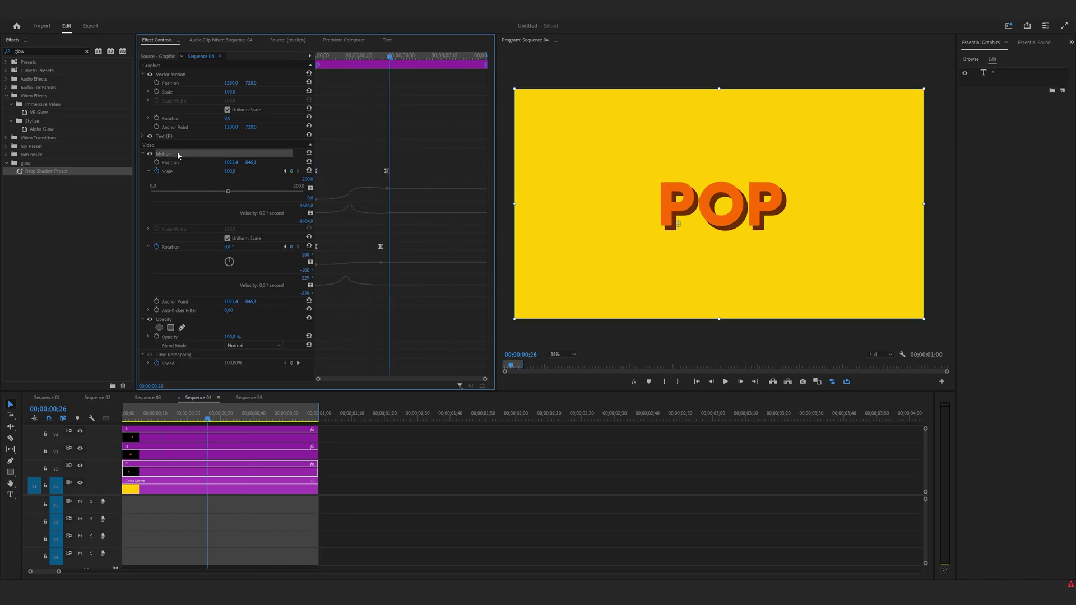
right_click(178, 152)
click(201, 202)
click(147, 452)
drag(134, 421, 123, 419)
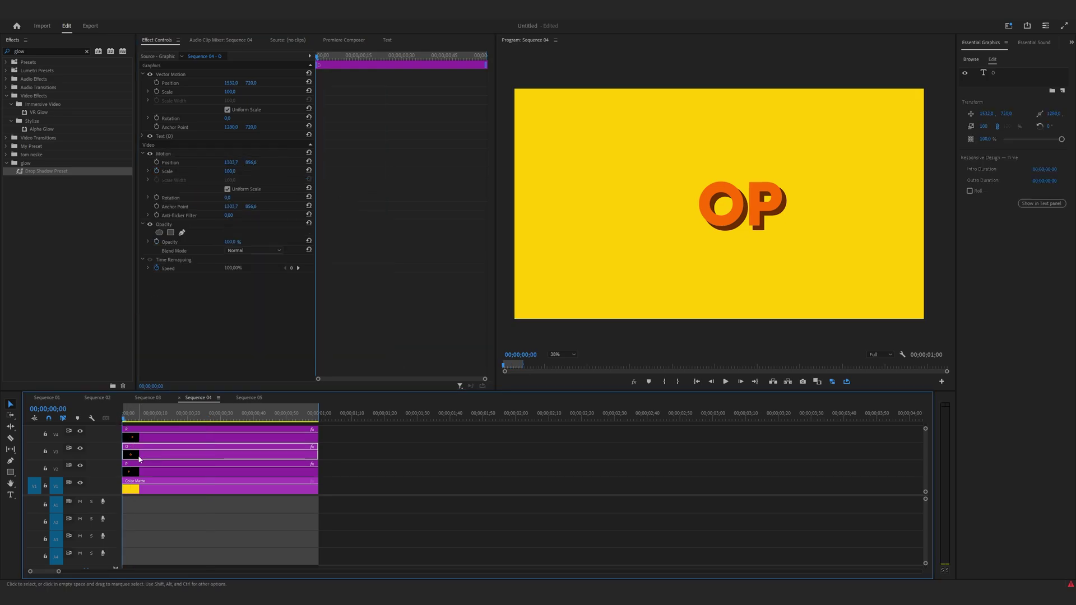
click(172, 155)
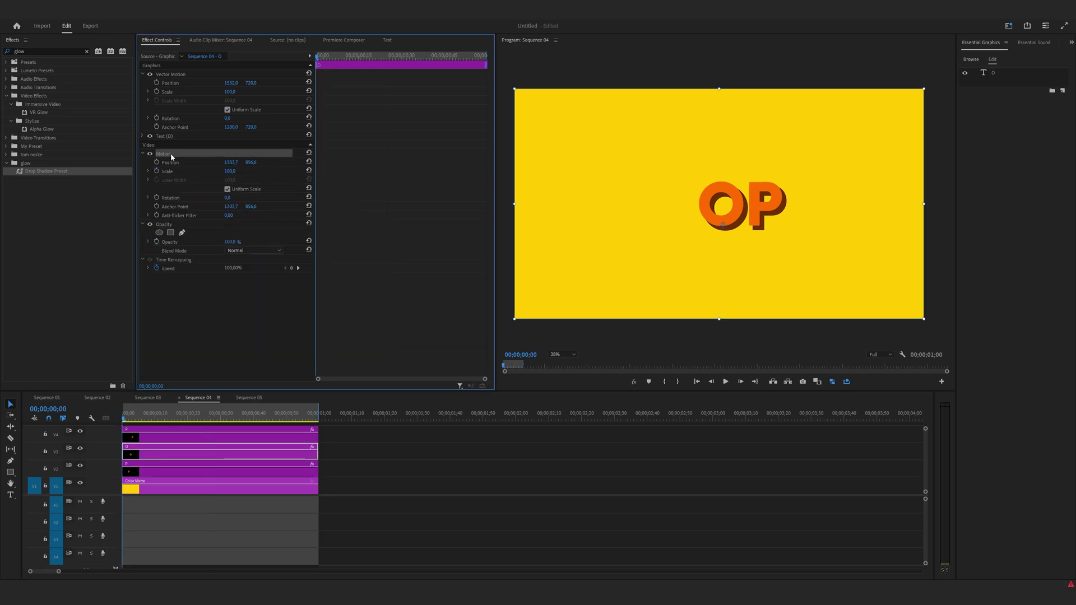
key(ctrl+v)
click(144, 440)
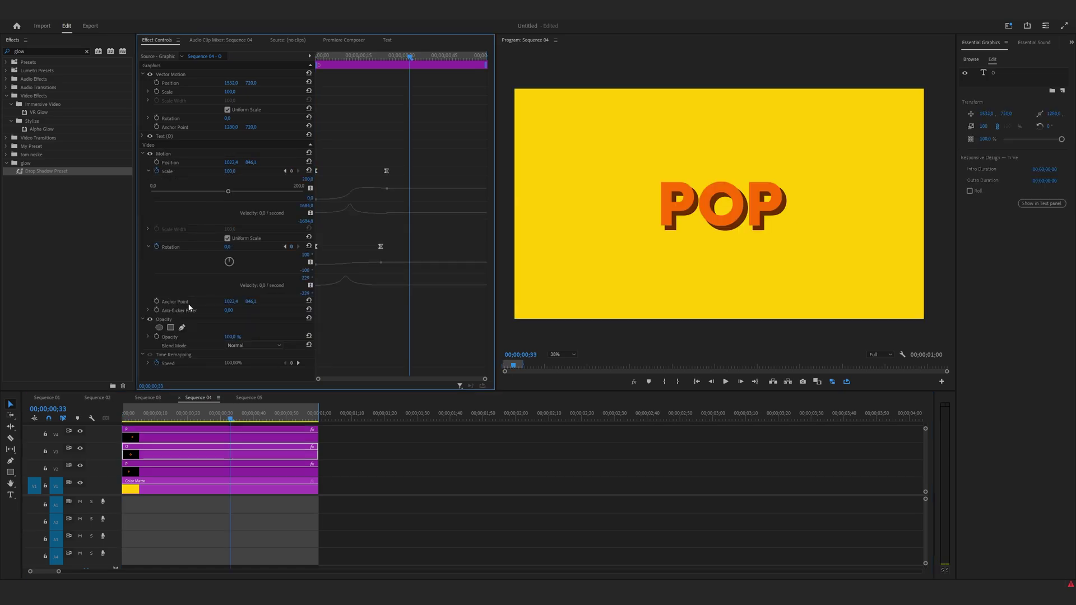
Move the Motion anchor points of the O and the last P to the bottom centre of each letter.
click(189, 303)
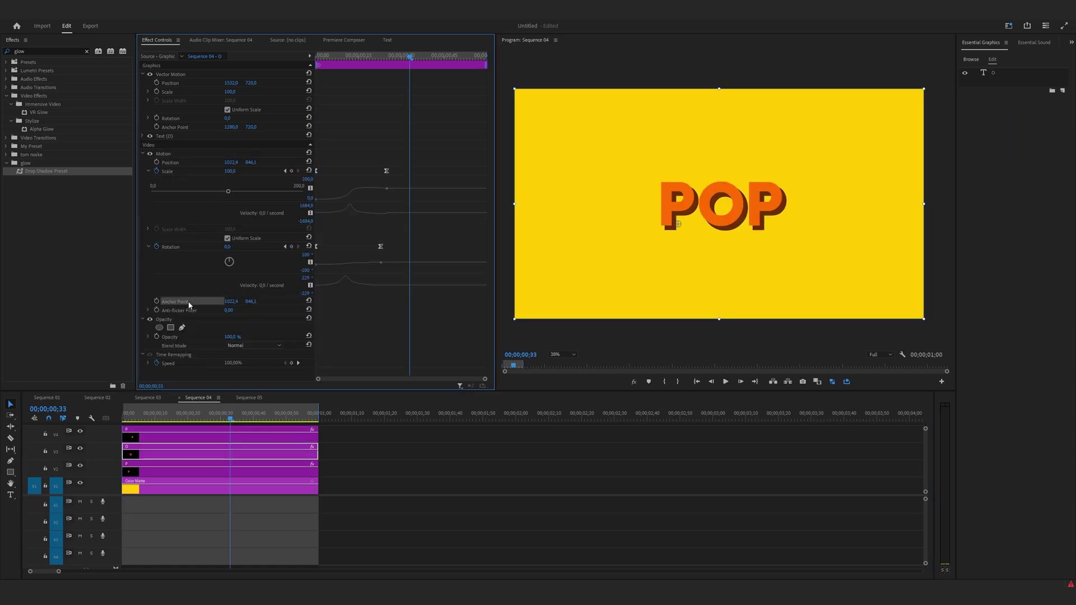
drag(678, 224, 723, 227)
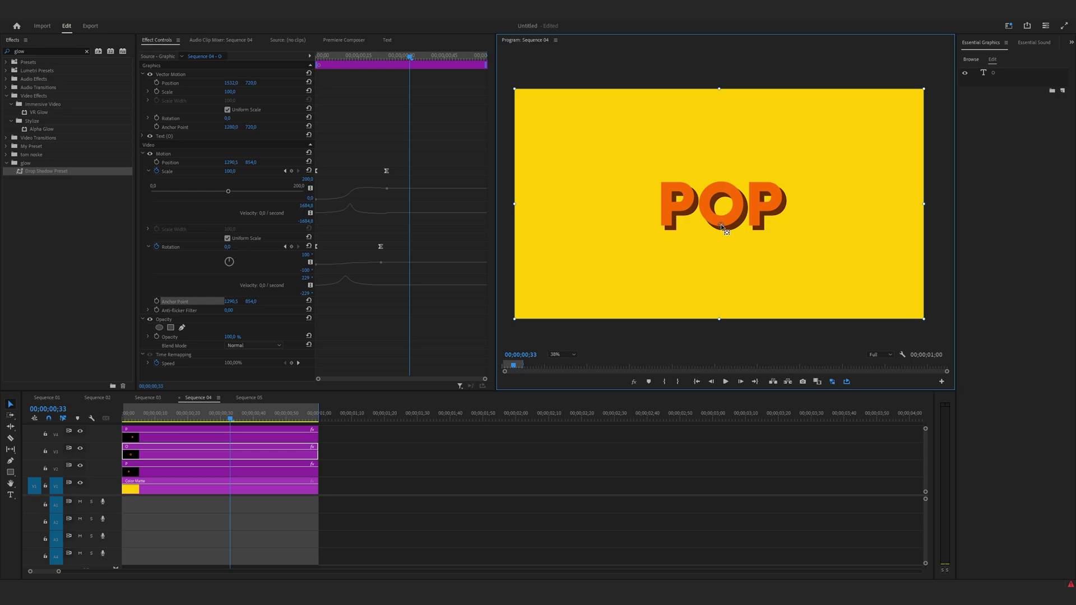
click(180, 439)
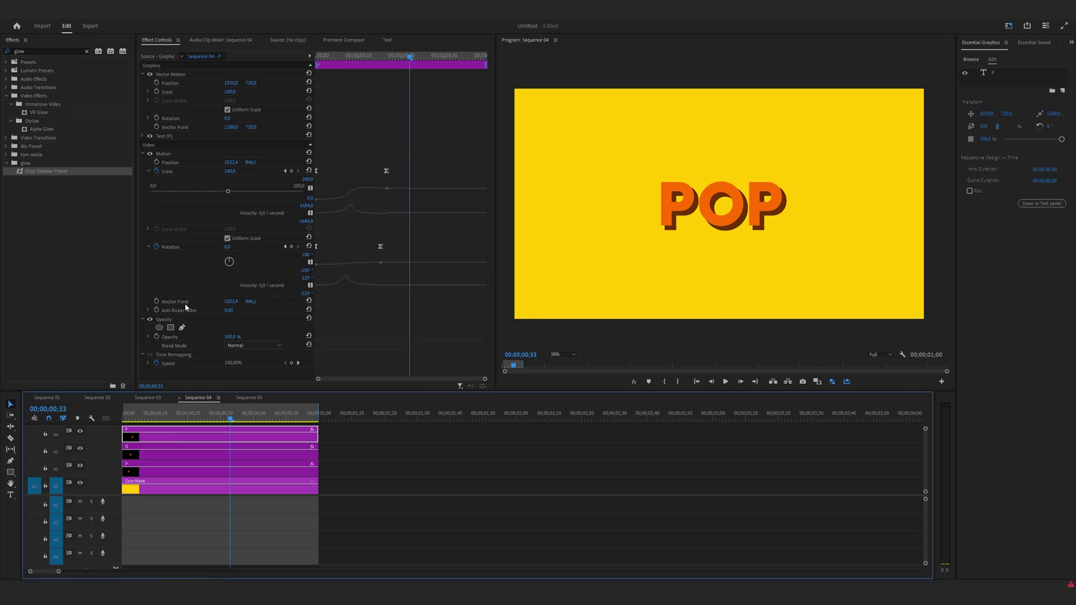
click(185, 304)
Stagger the letter clips by starting the O later on its track, and preview the POP animation.
click(132, 459)
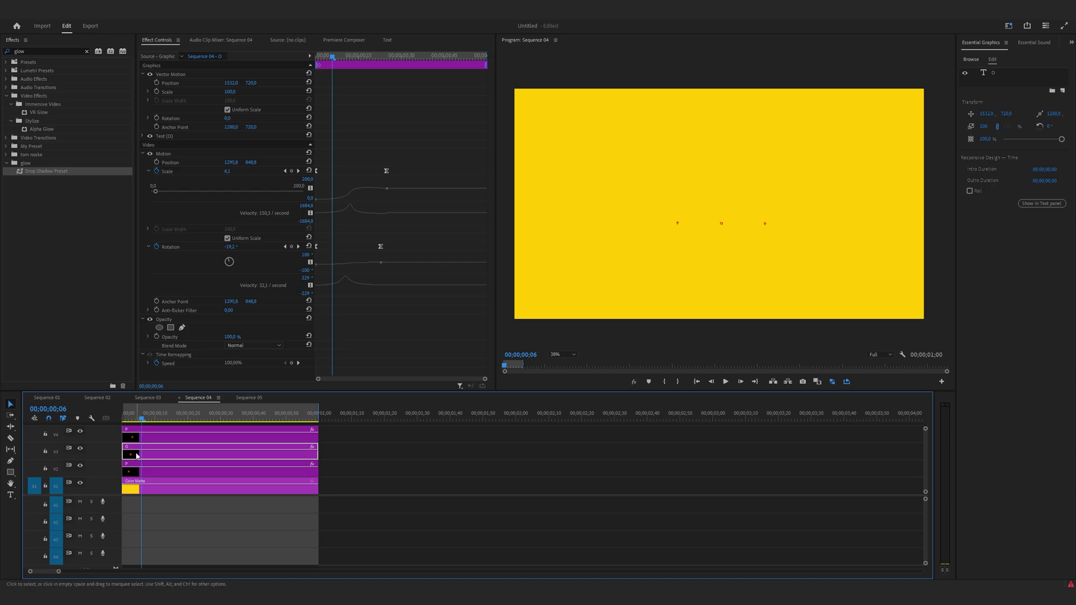
drag(133, 459, 181, 443)
click(163, 420)
key(space)
key(minus)
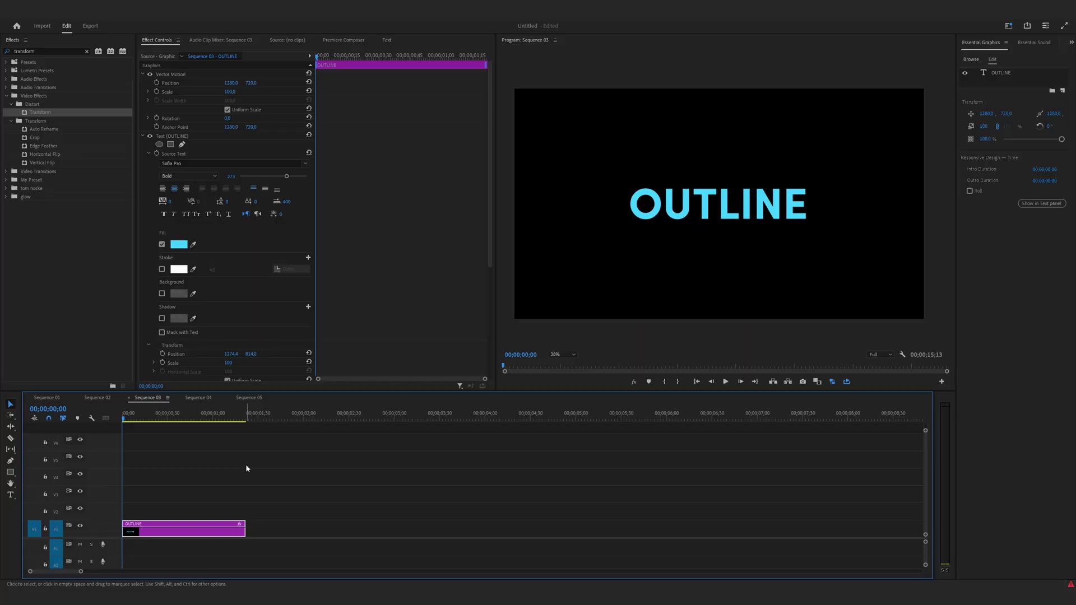
Duplicate the OUTLINE text clip onto the track above and set the copy's Vector Motion vertical position to 960.
drag(163, 529, 163, 511)
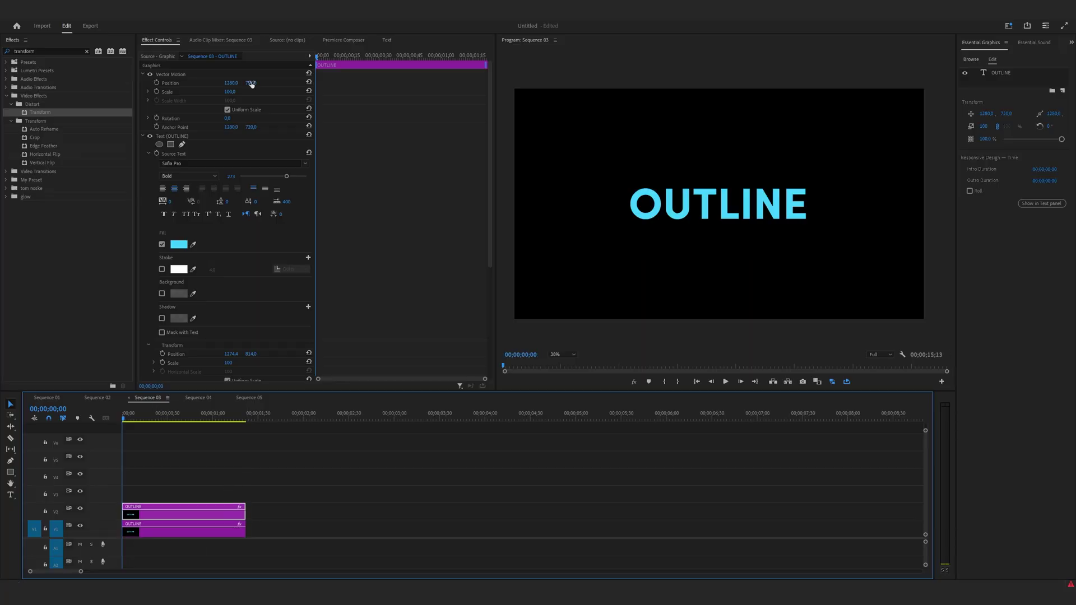
click(250, 83)
text(960)
key(Return)
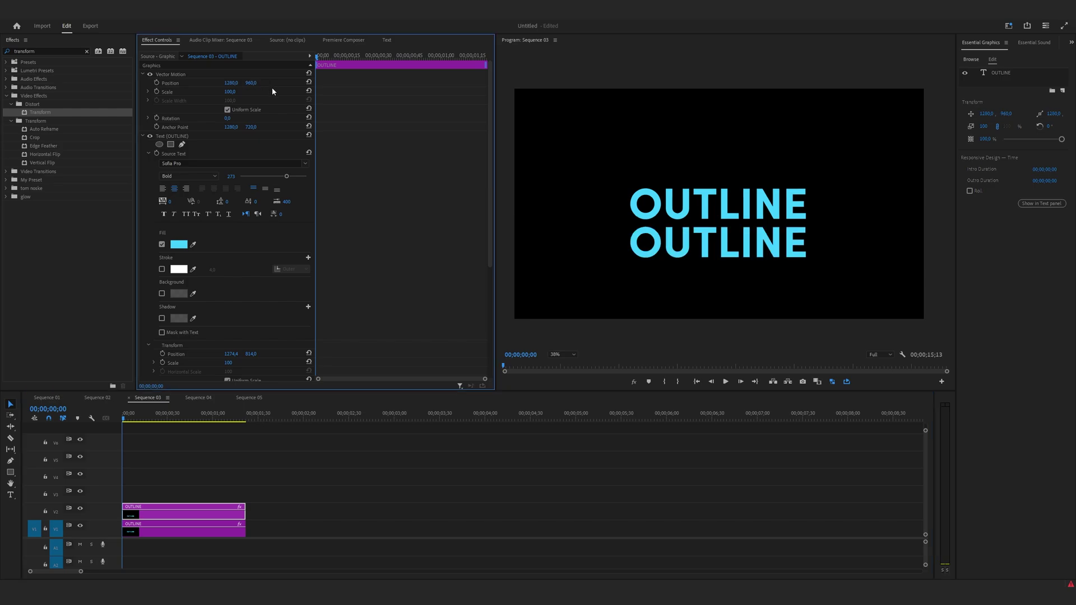
Turn the copy into outlined text by disabling its fill and enabling a stroke of width 2 in the original text's cyan.
click(162, 245)
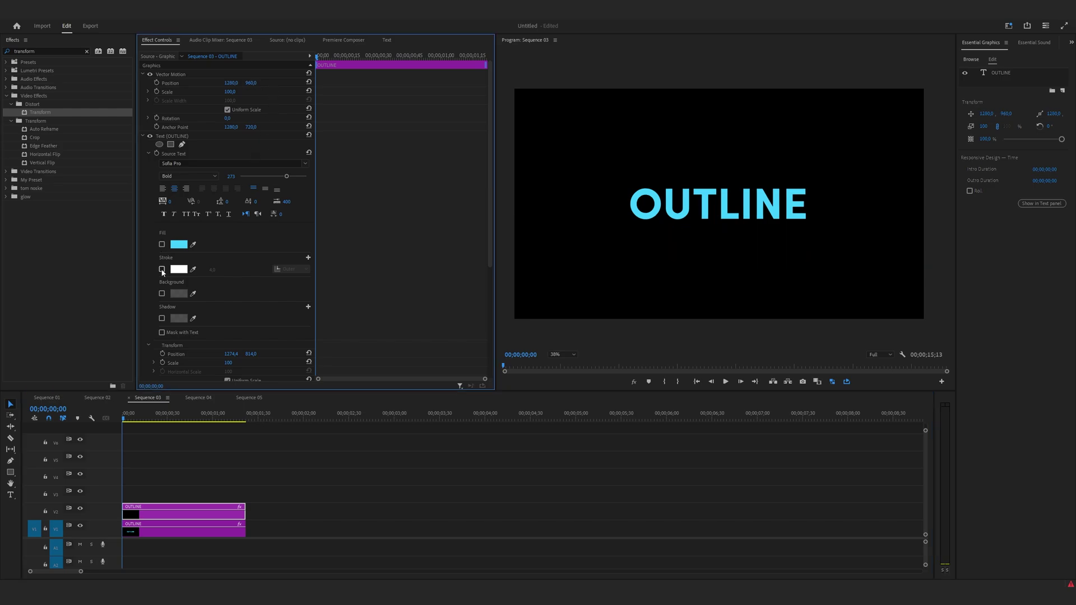
click(162, 270)
click(193, 269)
click(649, 188)
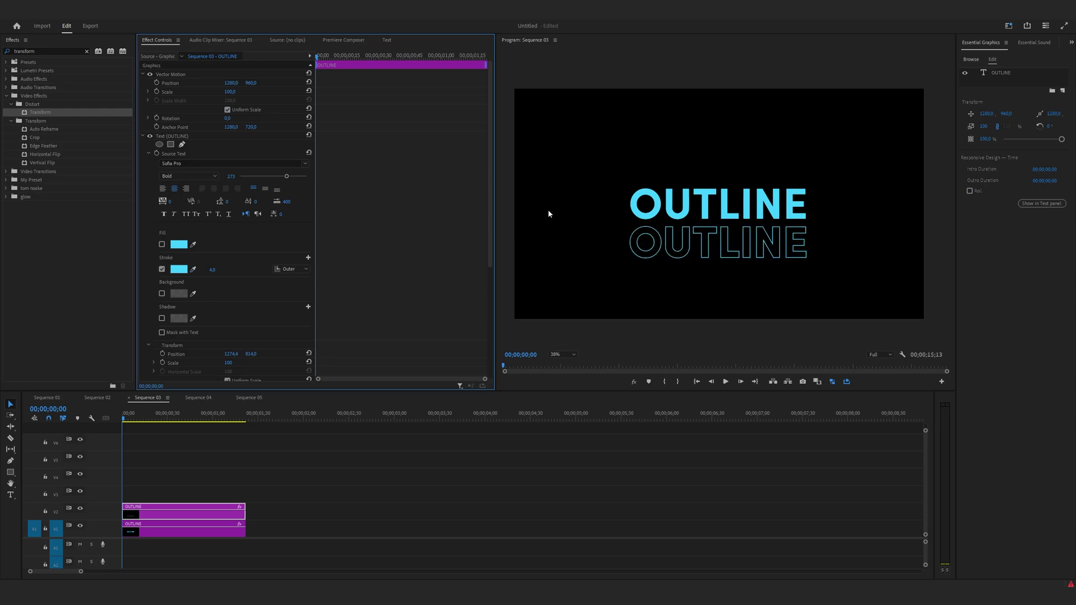
click(219, 269)
text(2)
key(Return)
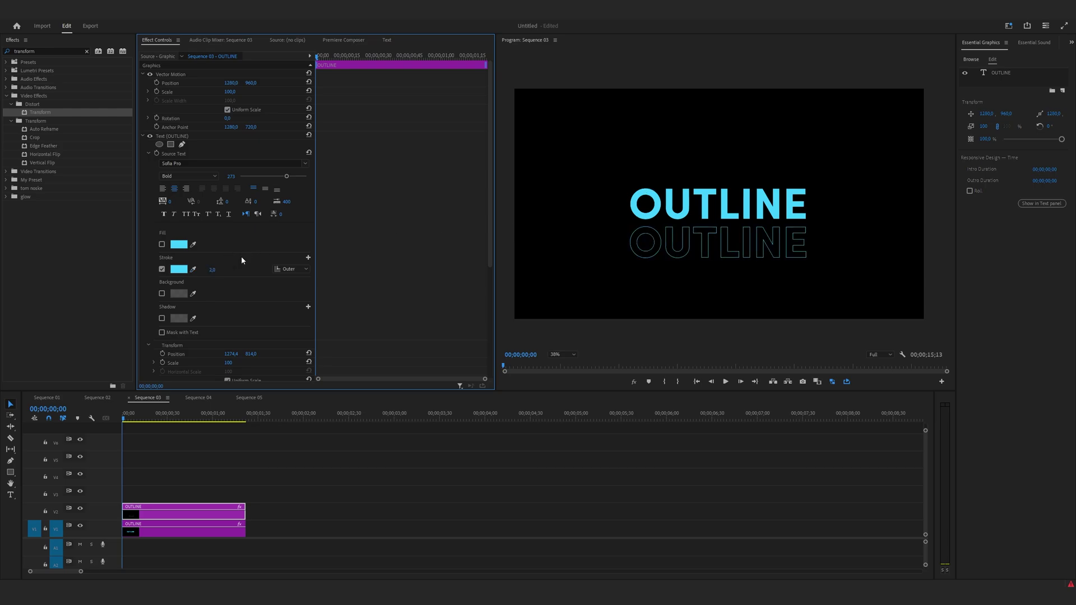
Set the outlined copy's clip opacity to 70%.
scroll(230, 314, down, 5)
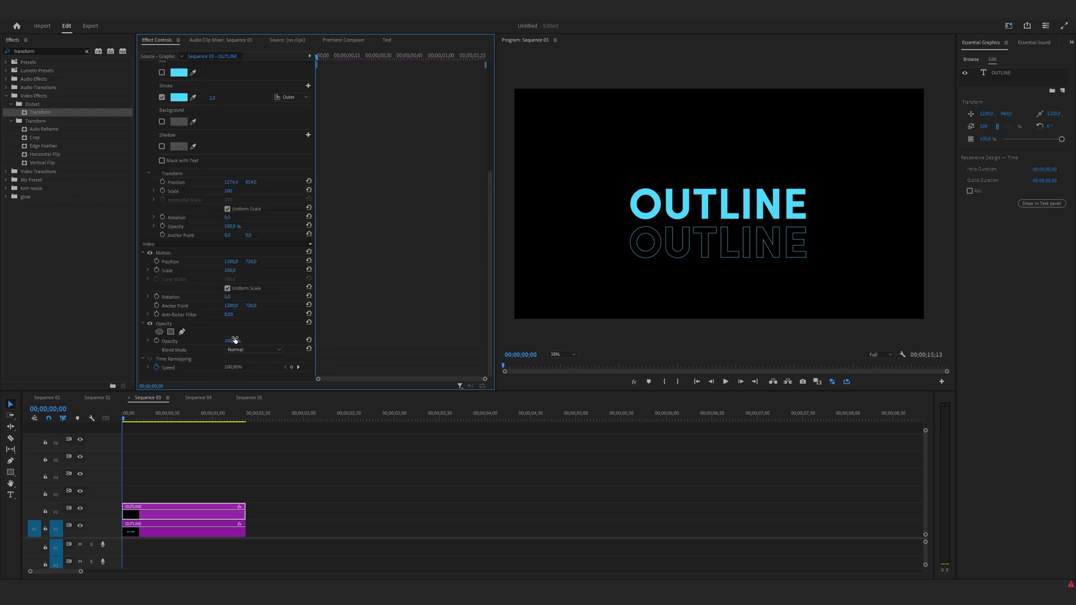
click(234, 341)
text(70)
key(Return)
scroll(254, 329, up, 5)
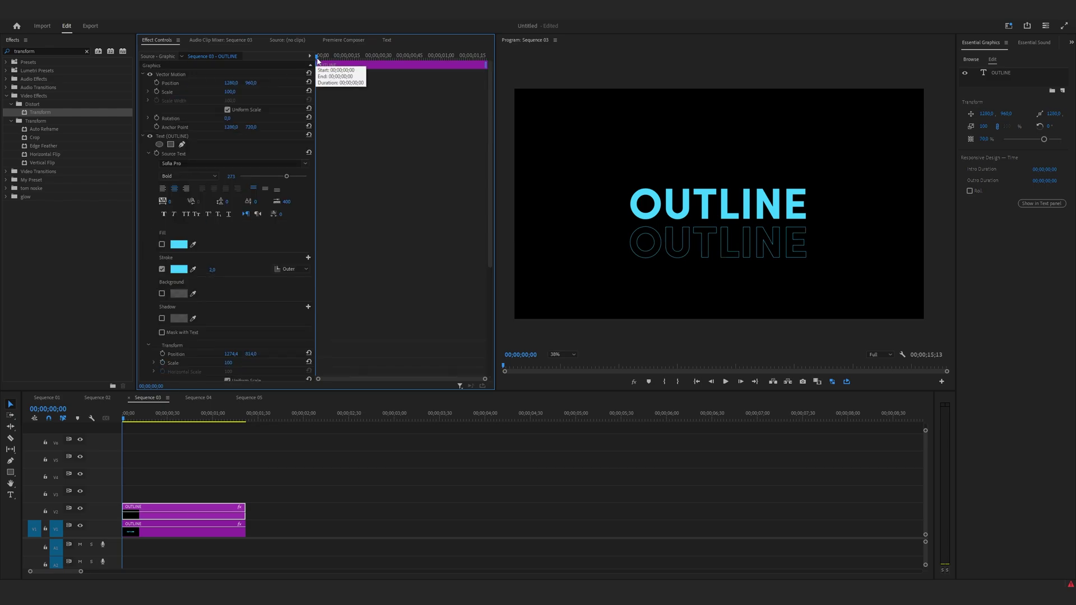
Keyframe the outlined copy's Vector Motion position at 00;00;00;26 and reset the position to its default at the clip start.
click(352, 57)
drag(356, 62, 370, 59)
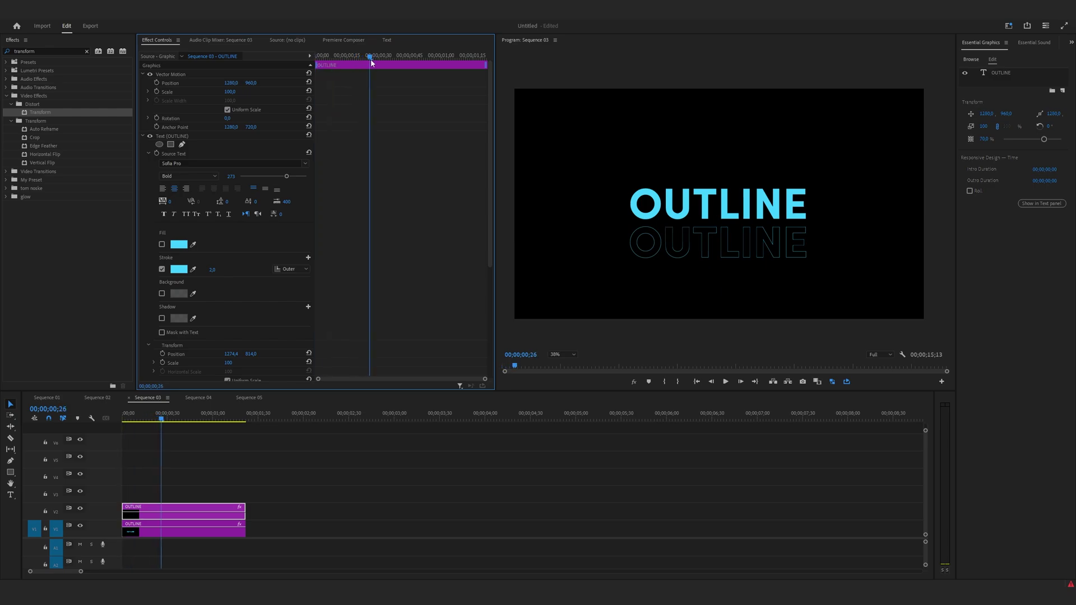
click(156, 83)
drag(371, 59, 315, 58)
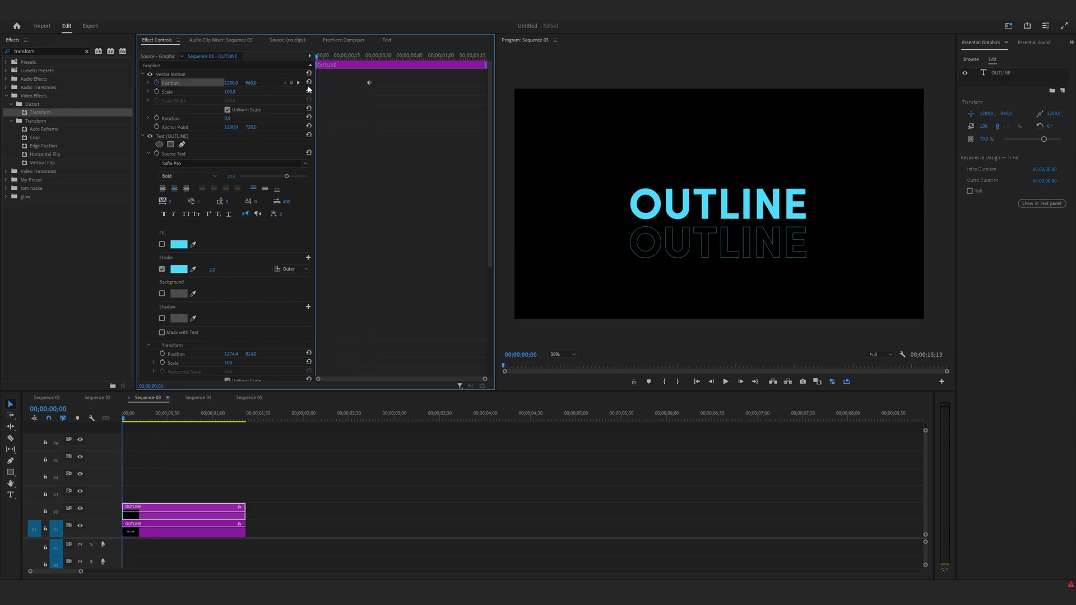
click(308, 83)
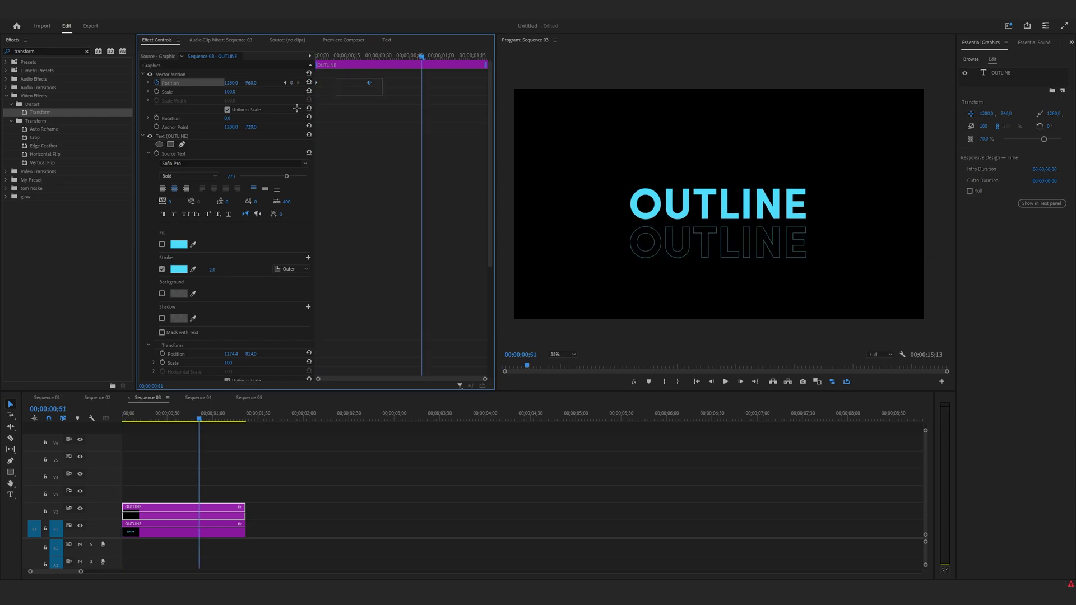
Apply Ease In and Ease Out to both position keyframes and reshape the velocity curve into a sharper peak.
drag(383, 79, 278, 109)
right_click(369, 83)
mouse_move(426, 152)
click(478, 200)
right_click(368, 82)
click(479, 210)
click(148, 82)
drag(324, 108, 343, 110)
Add a holding position keyframe at 00;00;00;51 and a reset position keyframe at 00;00;01;15, and play the animation.
drag(396, 59, 422, 60)
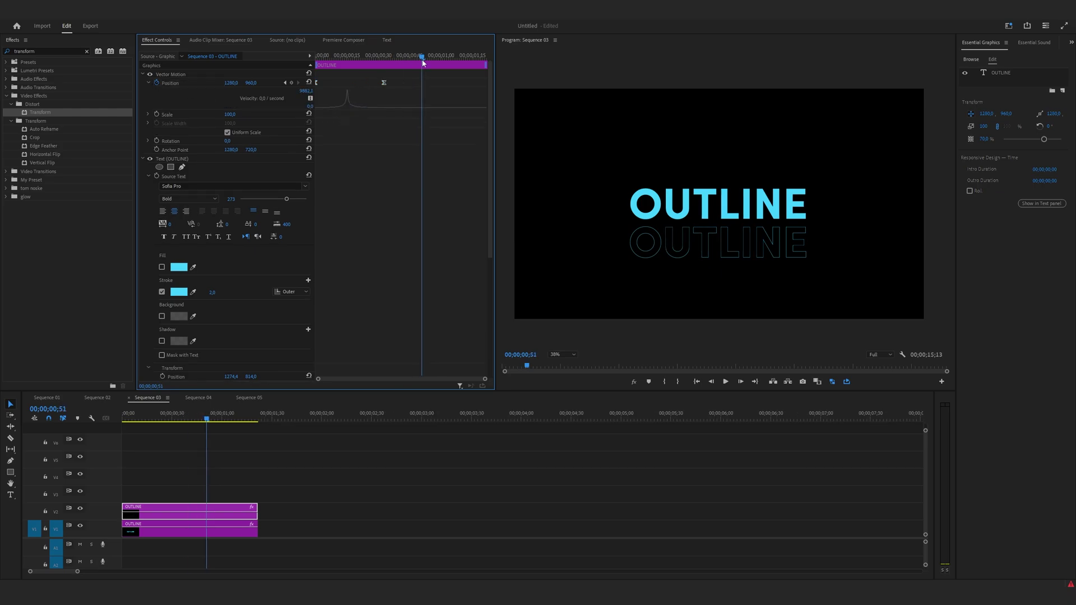
click(291, 82)
drag(424, 62, 472, 66)
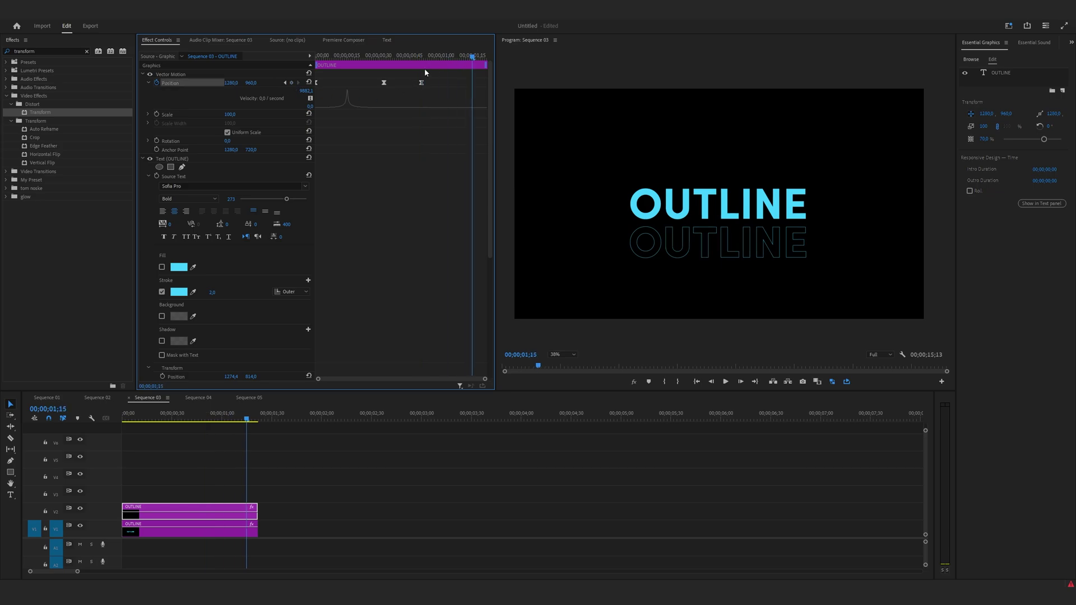
click(309, 82)
key(space)
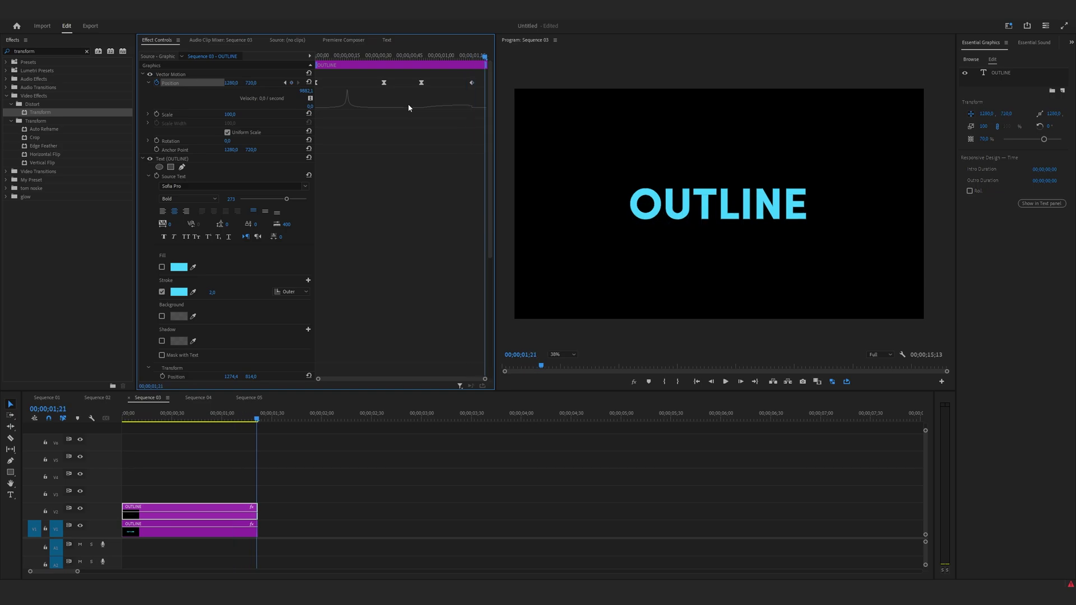
Apply Ease In to the last position keyframe, sharpen the velocity curve of the return movement and preview it.
right_click(471, 82)
mouse_move(535, 154)
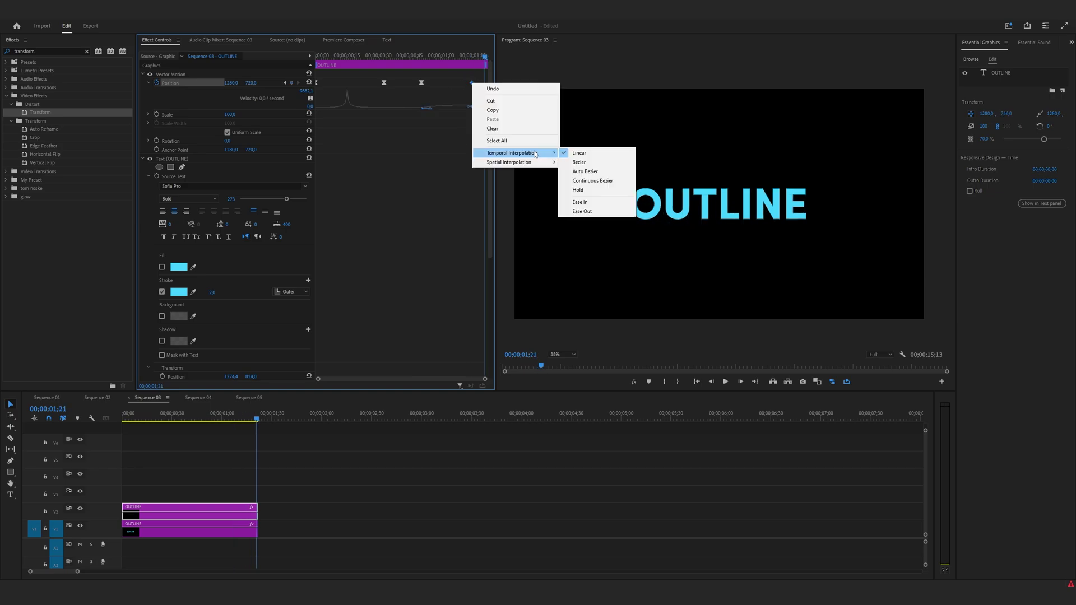
click(580, 202)
drag(449, 109, 445, 108)
click(227, 443)
key(space)
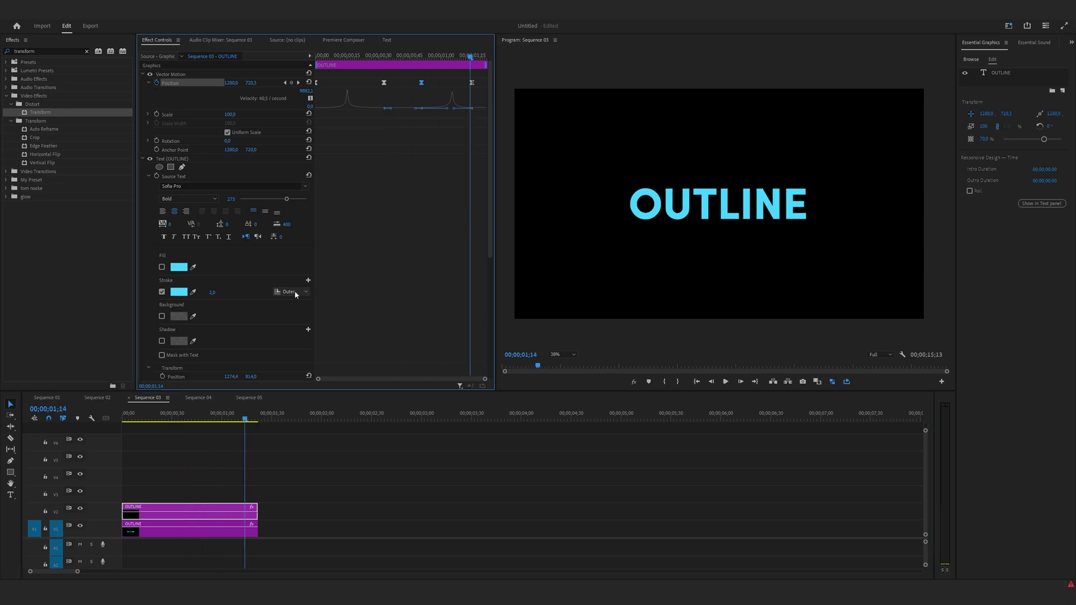
Change the outlined clip's stroke type to Inner and duplicate the clip onto the track above.
click(294, 291)
click(293, 311)
click(167, 416)
drag(173, 514, 172, 495)
Set the new copy's vertical position to 480 at its two middle position keyframes, 00;00;00;33 and 00;00;00;51, and play the animation.
drag(372, 57, 386, 58)
drag(252, 83, 6, 83)
click(251, 83)
text(4480)
key(Return)
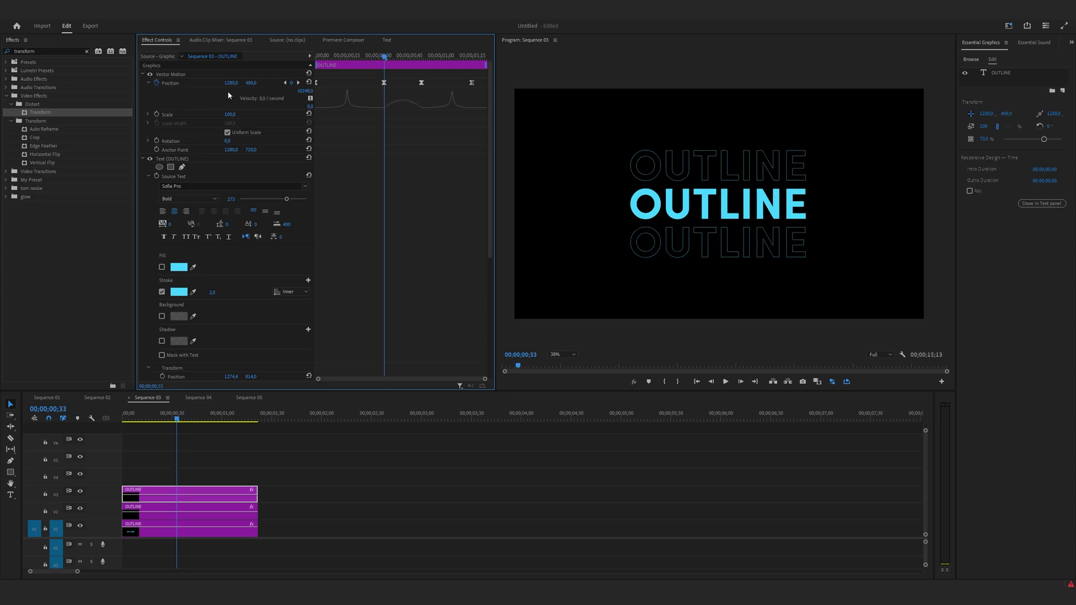
drag(387, 58, 422, 58)
click(255, 83)
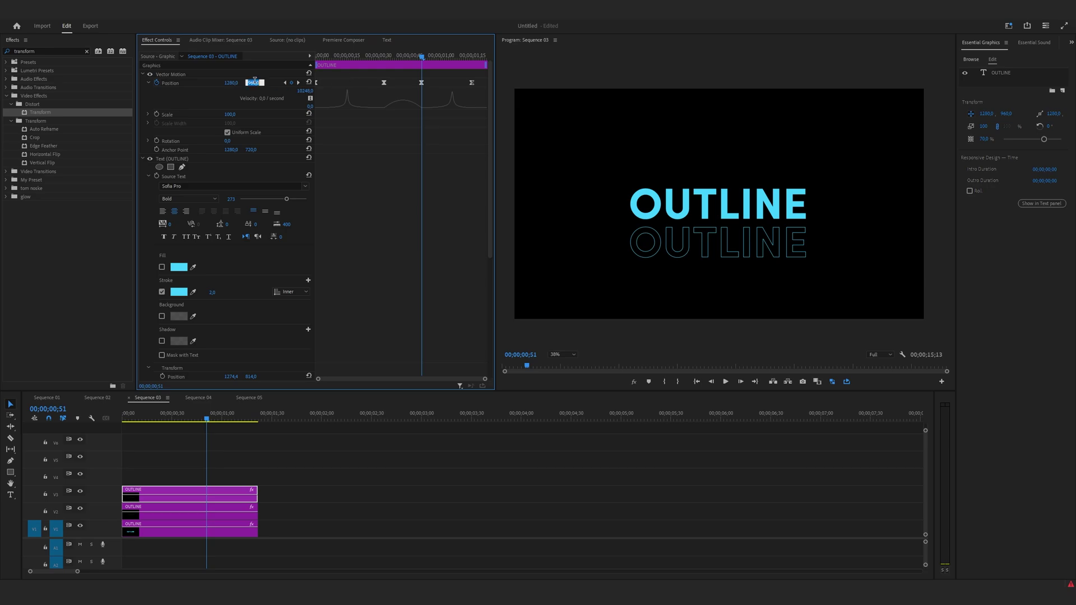
text(48)
click(272, 76)
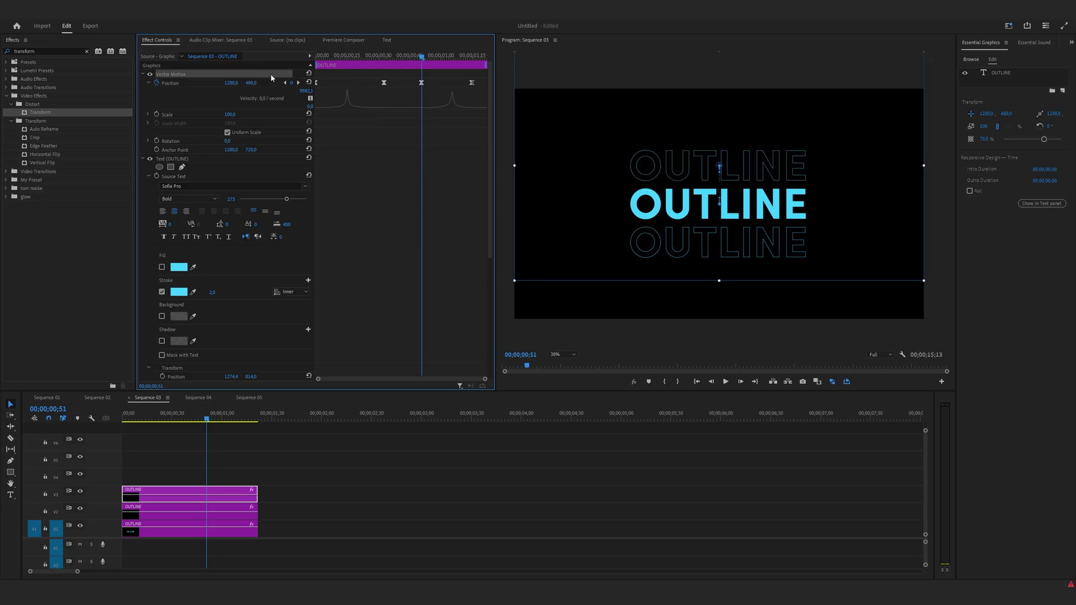
click(287, 476)
key(space)
Add an adjustment layer with the Transform effect above the OUTLINE clips, trimmed to their length.
drag(513, 429, 124, 476)
drag(609, 481, 257, 481)
click(161, 481)
drag(161, 481, 162, 483)
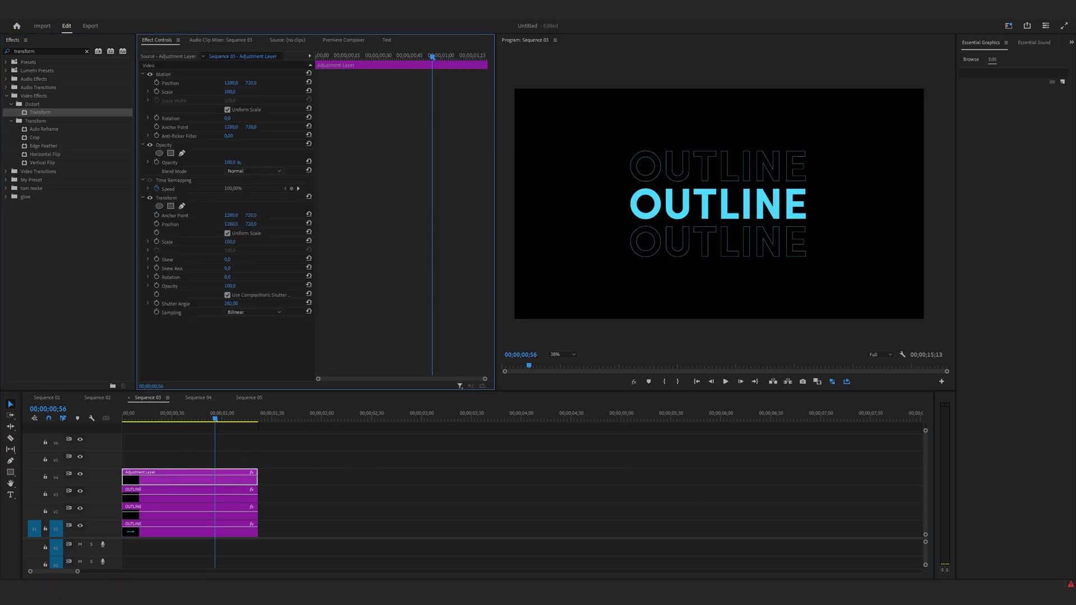
Keyframe the adjustment layer's Transform Scale at 100 at 00;00;00;05 and raise it to 133 once the outlines have spread.
drag(147, 419, 130, 426)
click(157, 243)
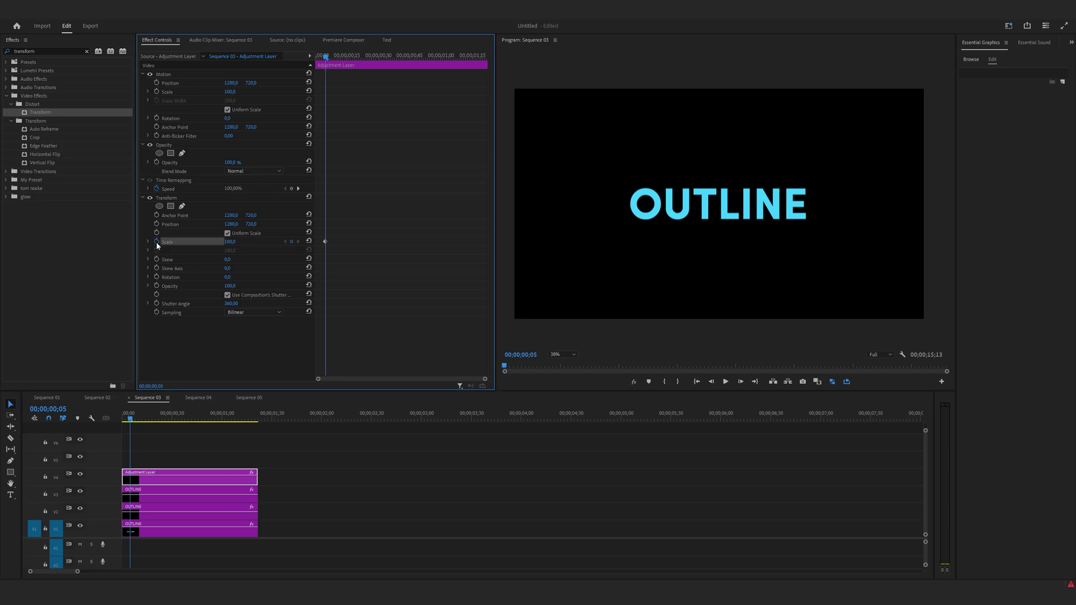
drag(130, 419, 168, 419)
drag(229, 241, 249, 241)
Add a holding Transform Scale keyframe at 00;00;00;51 and reset the scale to 100 near the clip's end.
drag(374, 57, 422, 64)
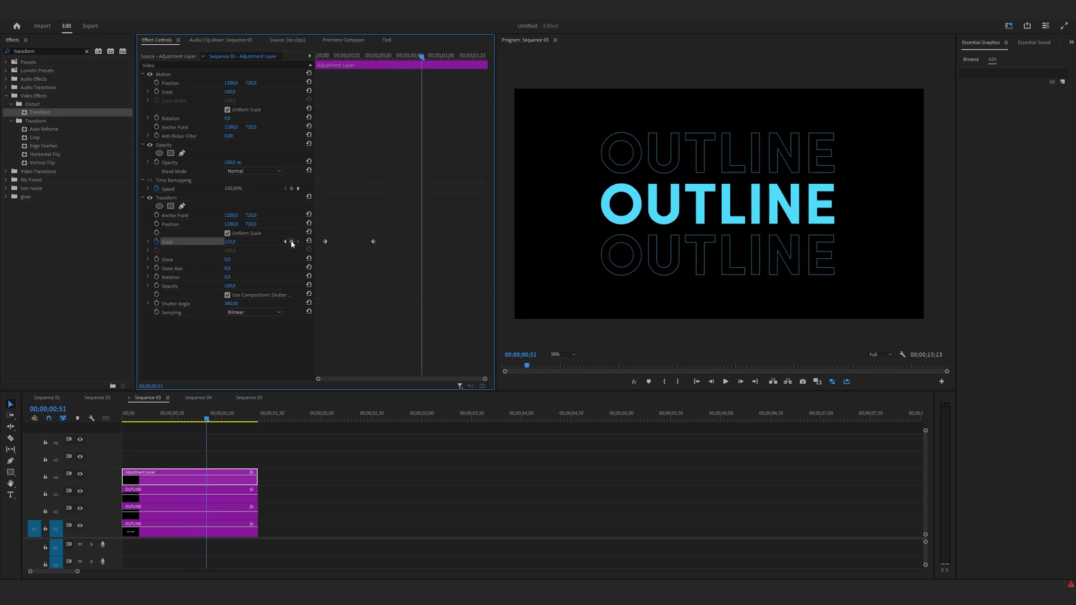
click(291, 242)
drag(423, 60, 459, 66)
drag(461, 66, 468, 67)
click(309, 242)
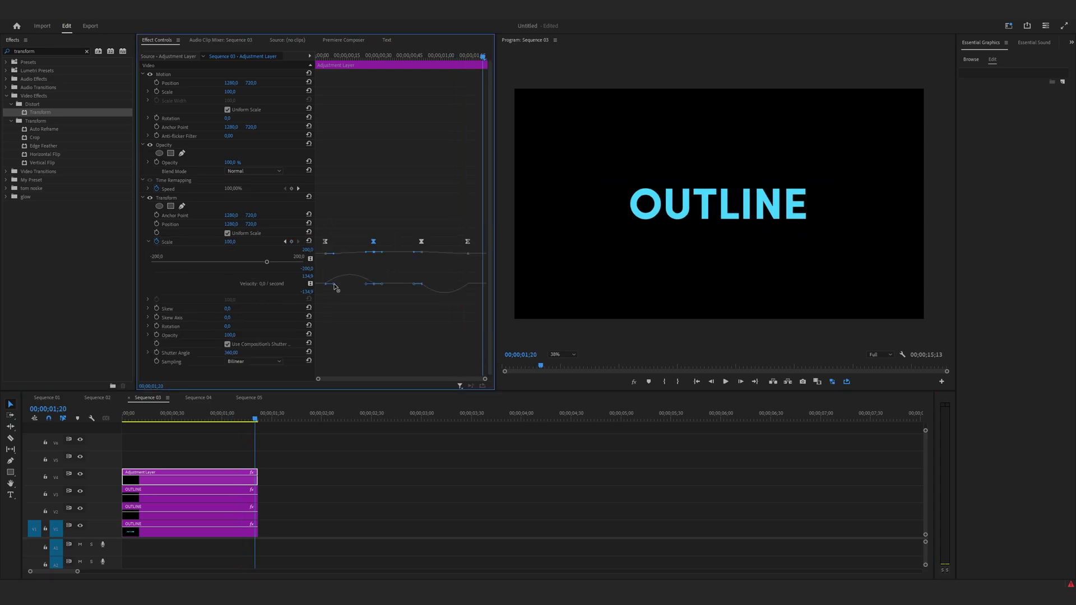
Adjust the velocity handles of the adjustment layer's eased Scale keyframes and preview the animation.
mouse_move(334, 284)
mouse_down()
mouse_move(364, 285)
mouse_move(330, 285)
mouse_up()
click(421, 253)
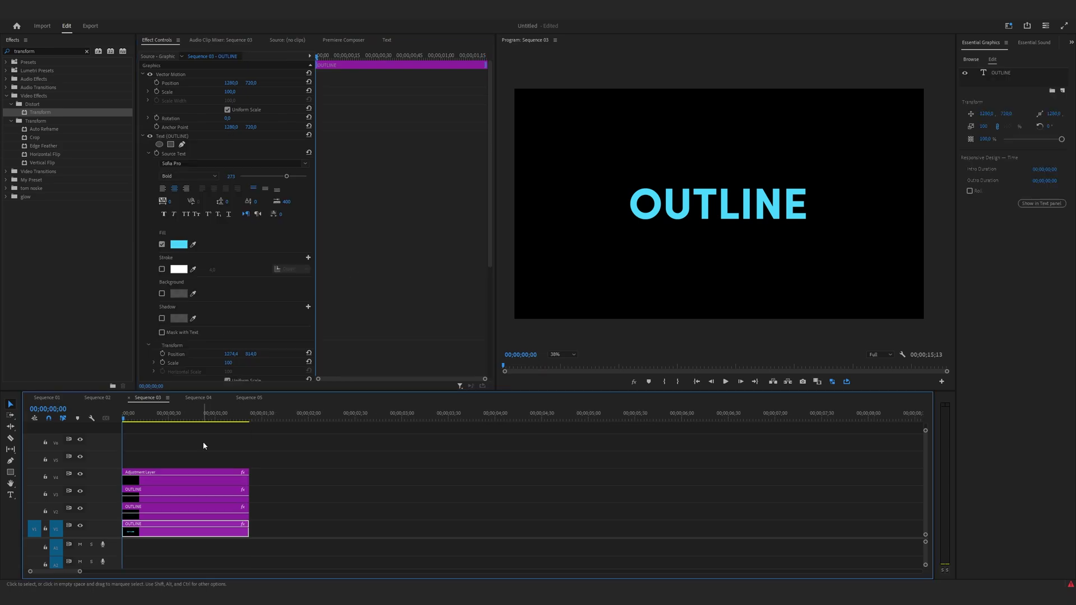
key(space)
key(space)
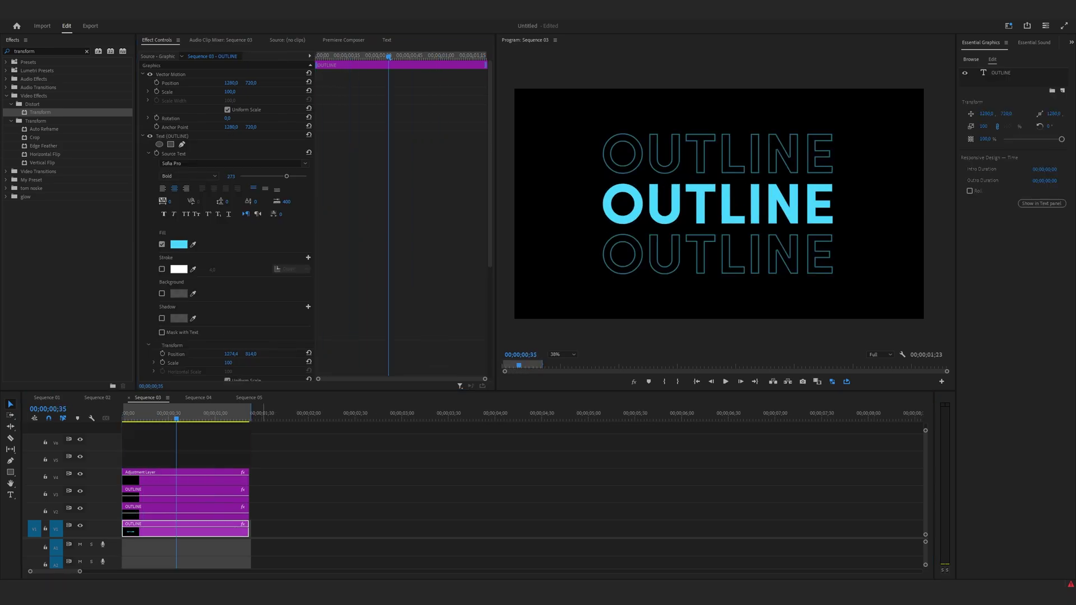
Add a second adjustment layer on the track above, trimmed to the clips' length, and apply the glow Drop Shadow Preset to it.
drag(910, 257, 122, 461)
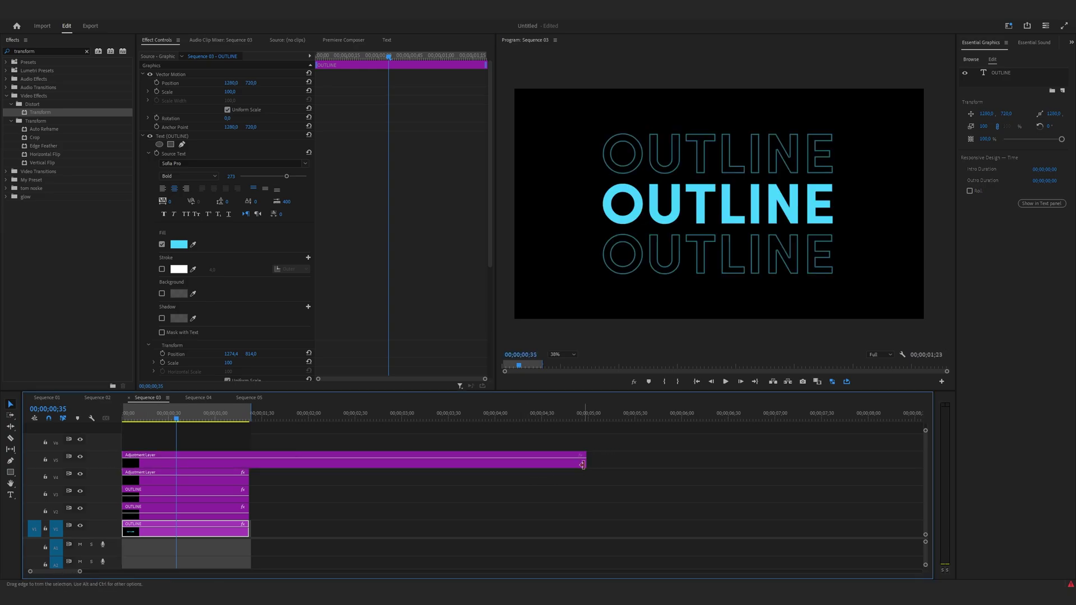
drag(584, 462, 248, 461)
drag(36, 51, 2, 51)
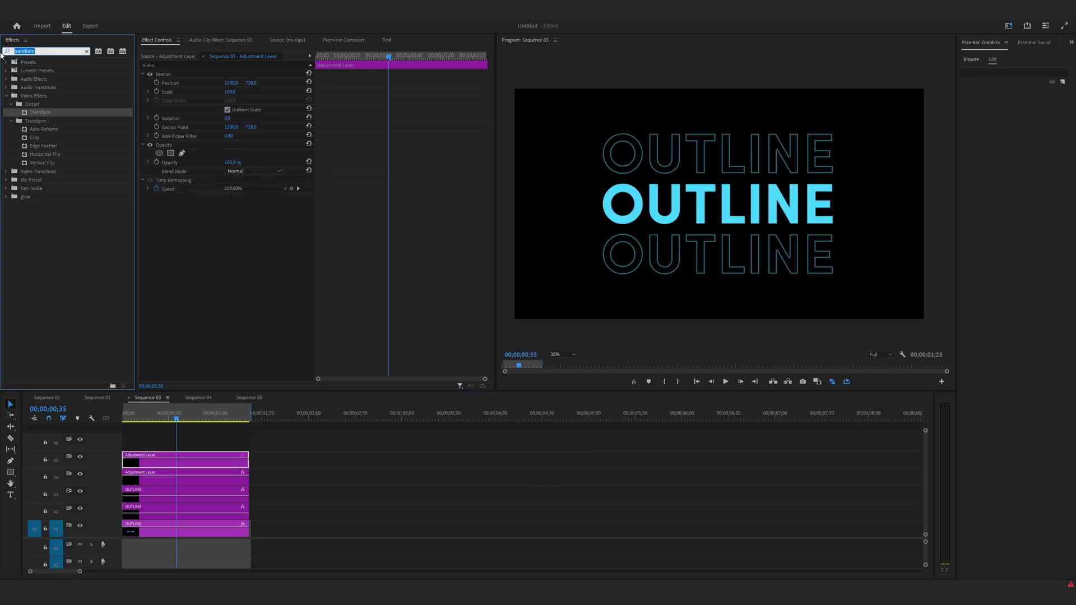
text(glow)
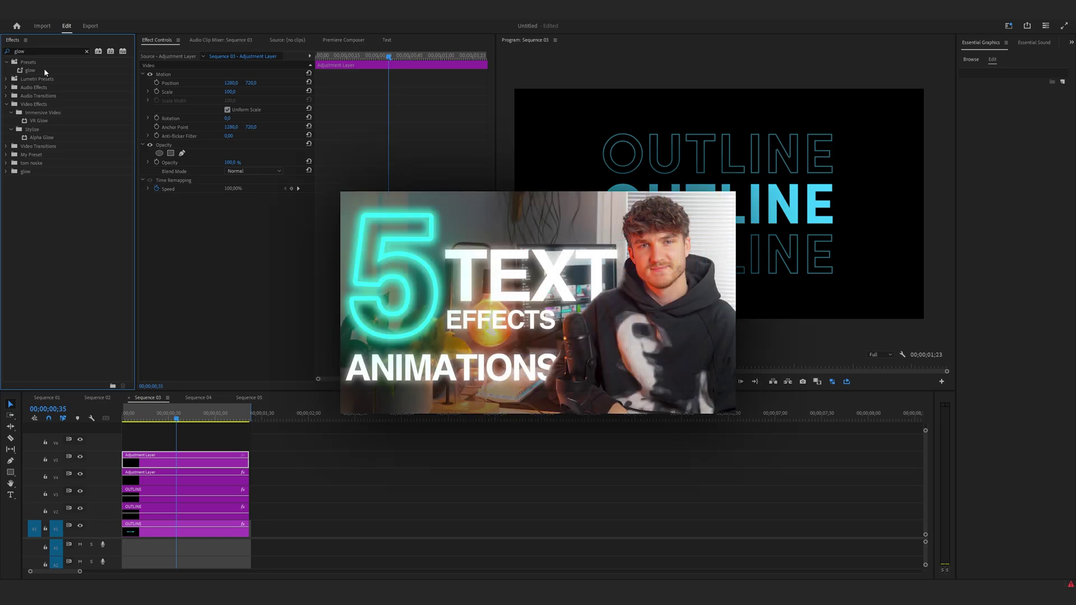
drag(53, 172, 187, 464)
Set the preset's Tint colours, Map Black To and Map White To, to the cyan sampled from the OUTLINE text.
scroll(241, 342, down, 5)
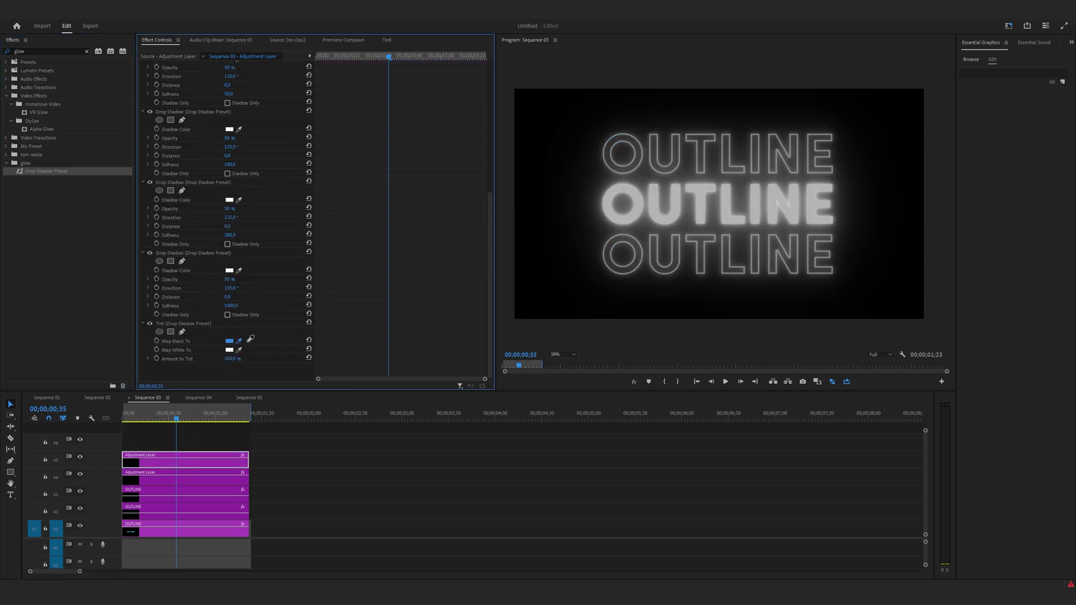
click(239, 350)
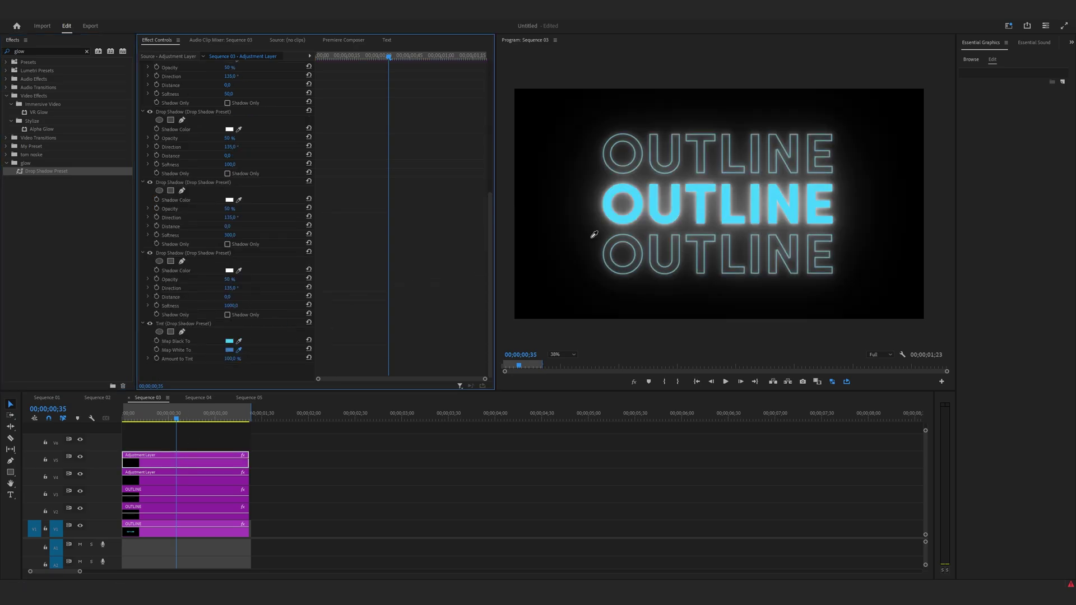
click(637, 204)
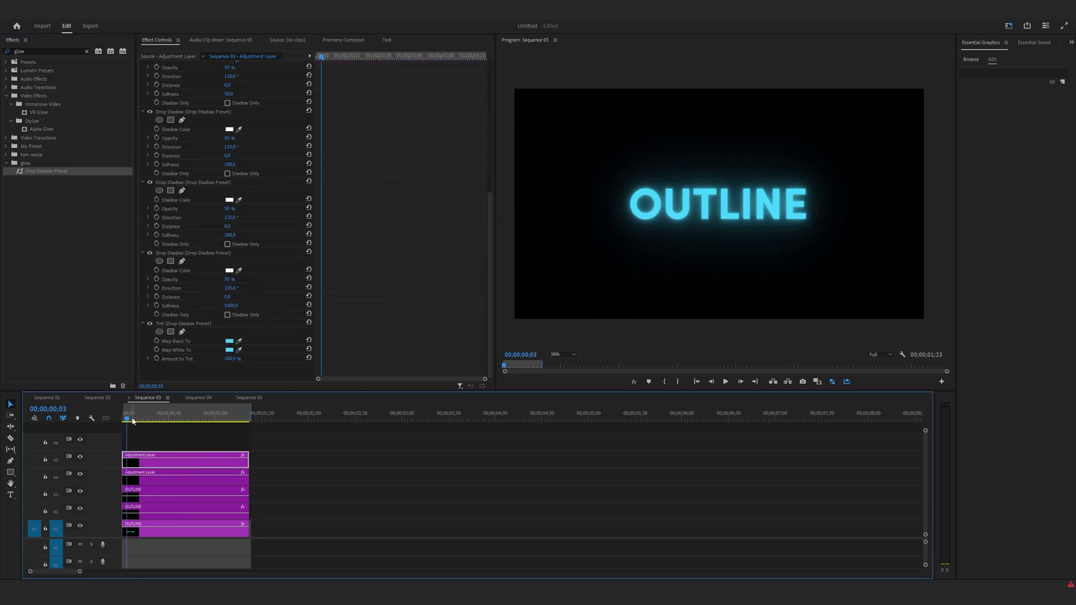
Preview the glowing OUTLINE animation.
key(space)
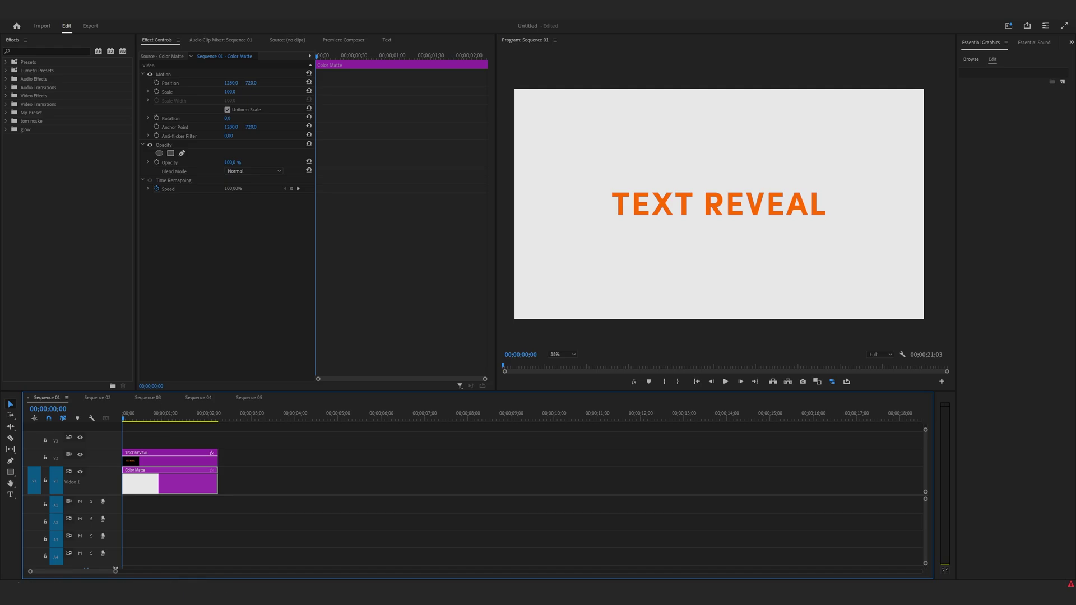
Place the orange Color Matte above TEXT REVEAL, trimmed to its length, and set non-uniform Scale Height 14 and Scale Width 1.
drag(235, 449, 127, 441)
drag(335, 443, 217, 443)
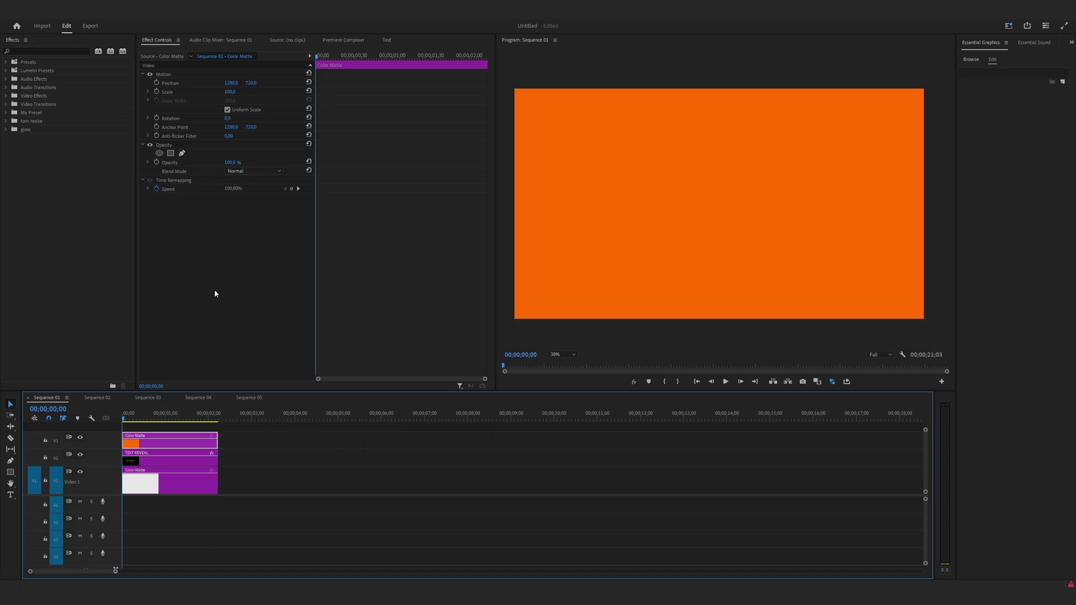
click(227, 110)
click(231, 100)
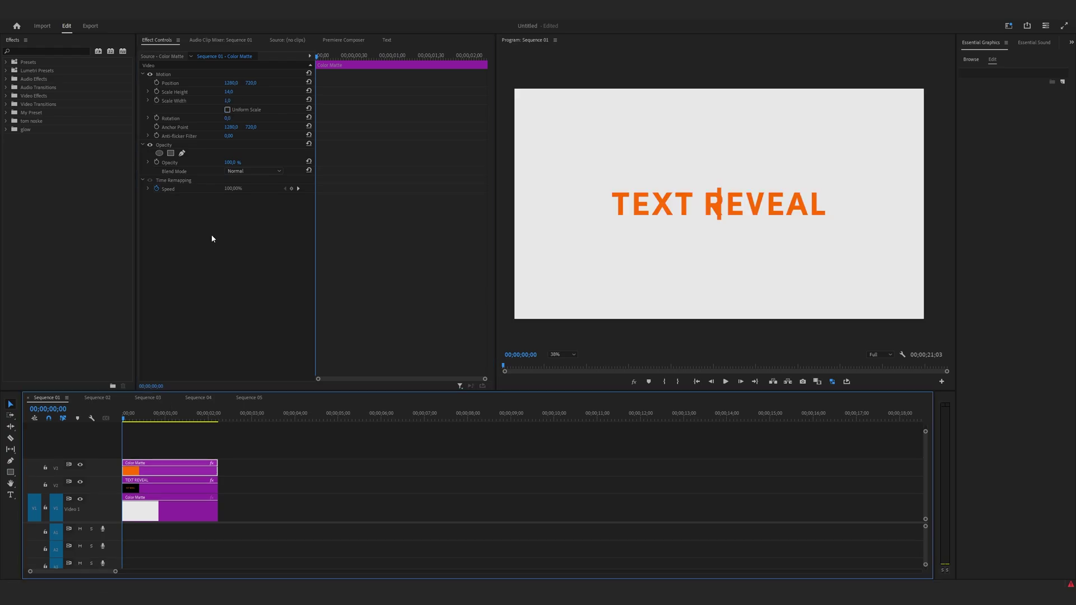
Keyframe the orange bar's Position from just left of the text at the start to X 1979 at 00;00;00;16.
click(157, 82)
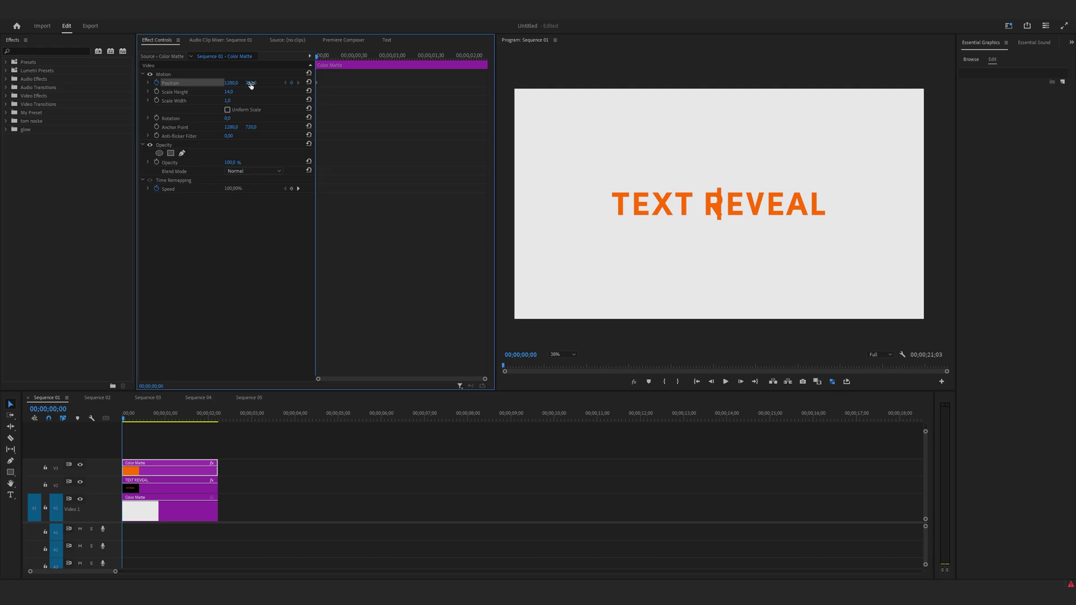
drag(234, 84, 194, 83)
drag(329, 57, 334, 58)
click(334, 57)
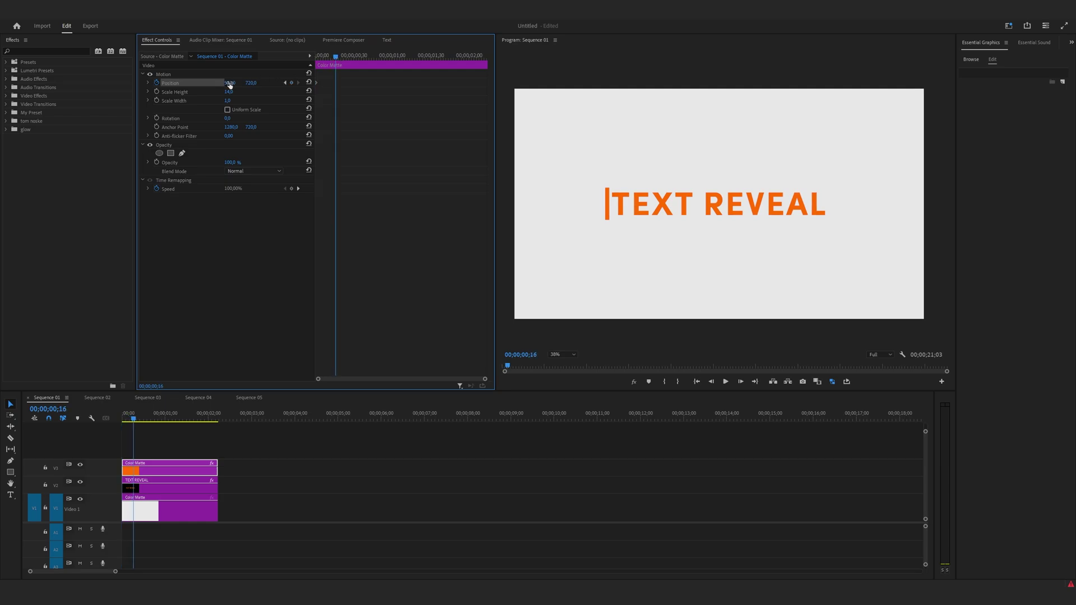
drag(230, 84, 291, 69)
Apply temporal Ease In and Ease Out to the bar's two Position keyframes.
right_click(336, 84)
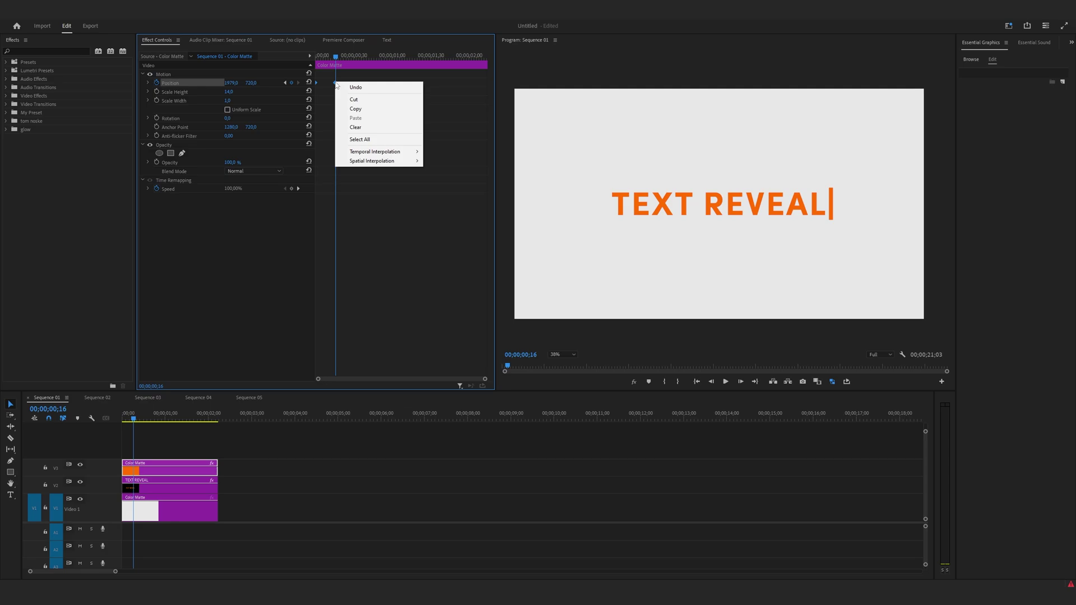
mouse_move(402, 154)
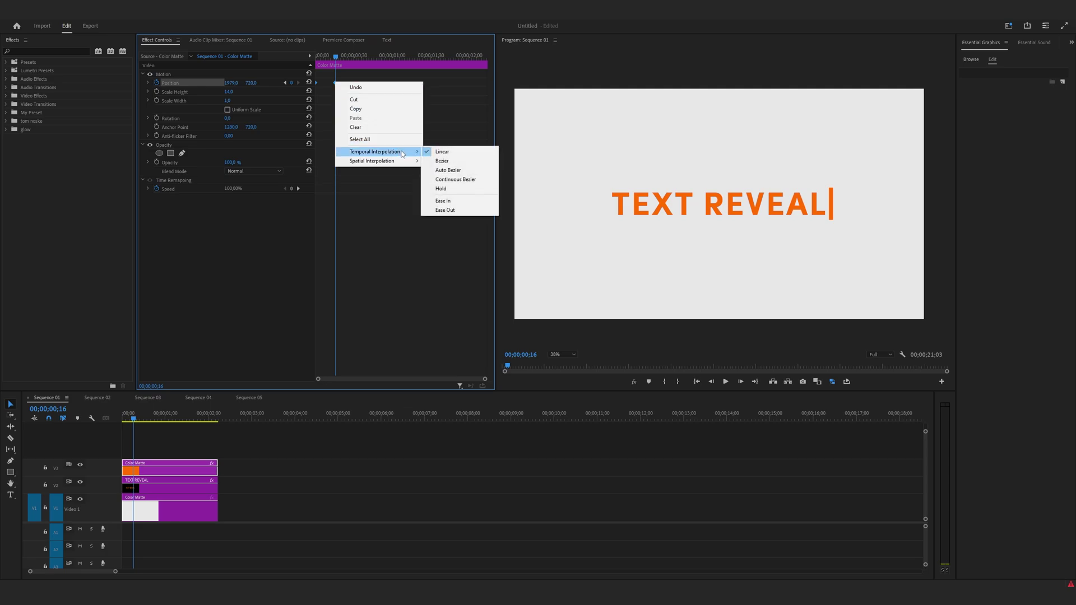
click(451, 201)
right_click(336, 84)
mouse_move(401, 154)
click(450, 212)
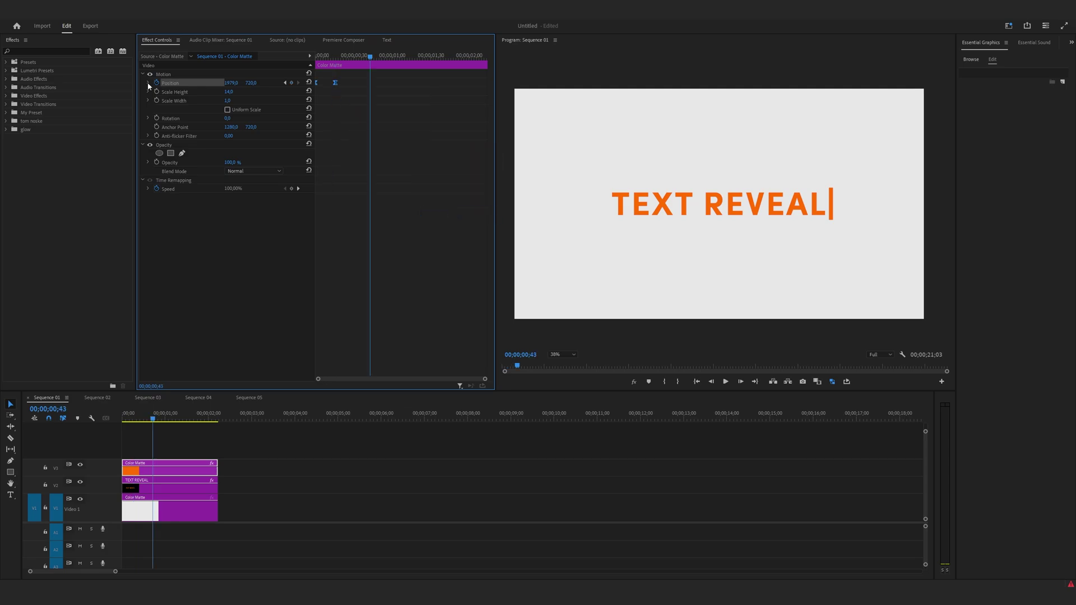
Adjust the velocity curve of the bar's Position keyframes and preview the movement.
click(148, 83)
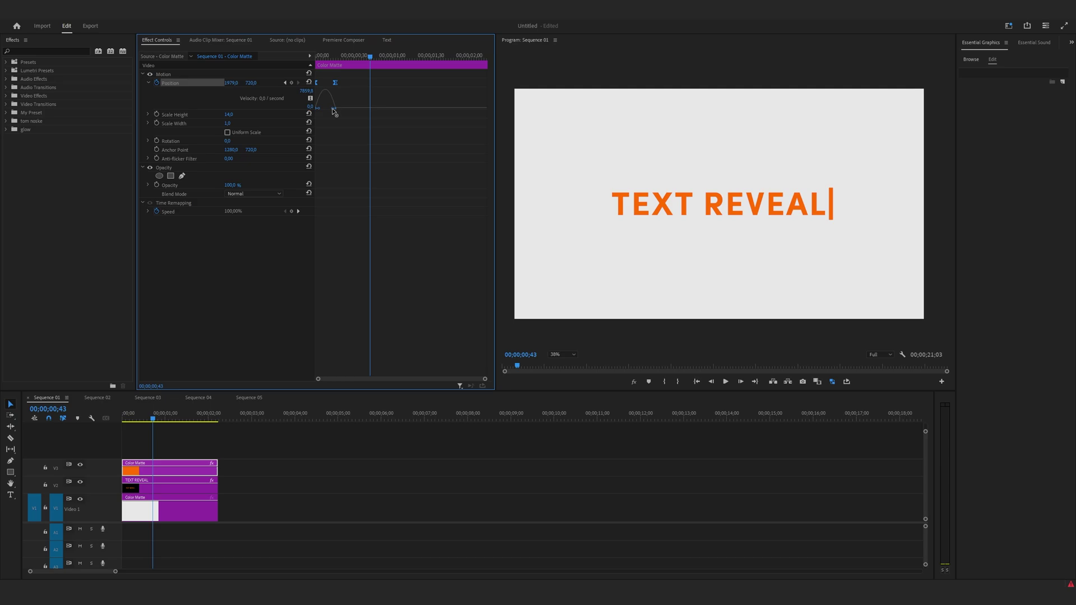
drag(332, 110, 325, 109)
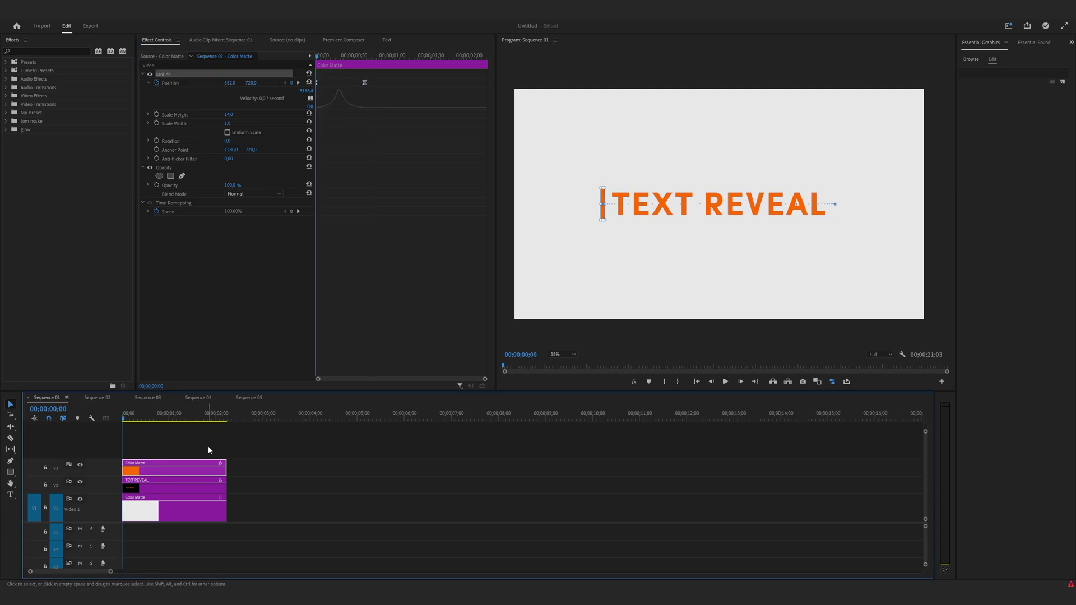
key(space)
Add a holding Position keyframe at 00;00;01;08 and move the bar back to the text's left side at 00;00;01;42.
drag(397, 56, 405, 59)
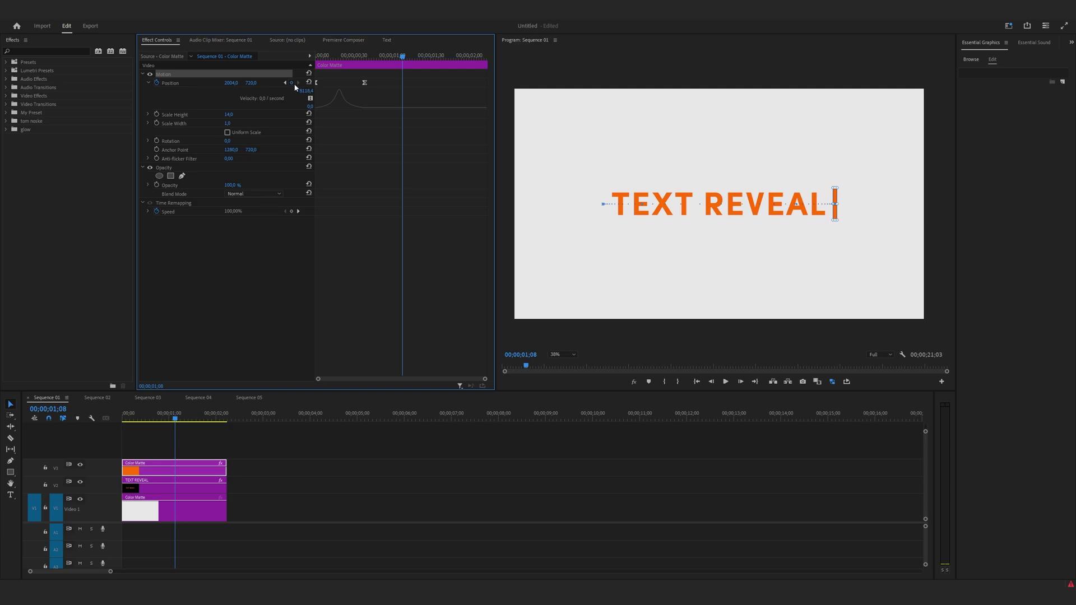
click(292, 83)
drag(402, 59, 447, 64)
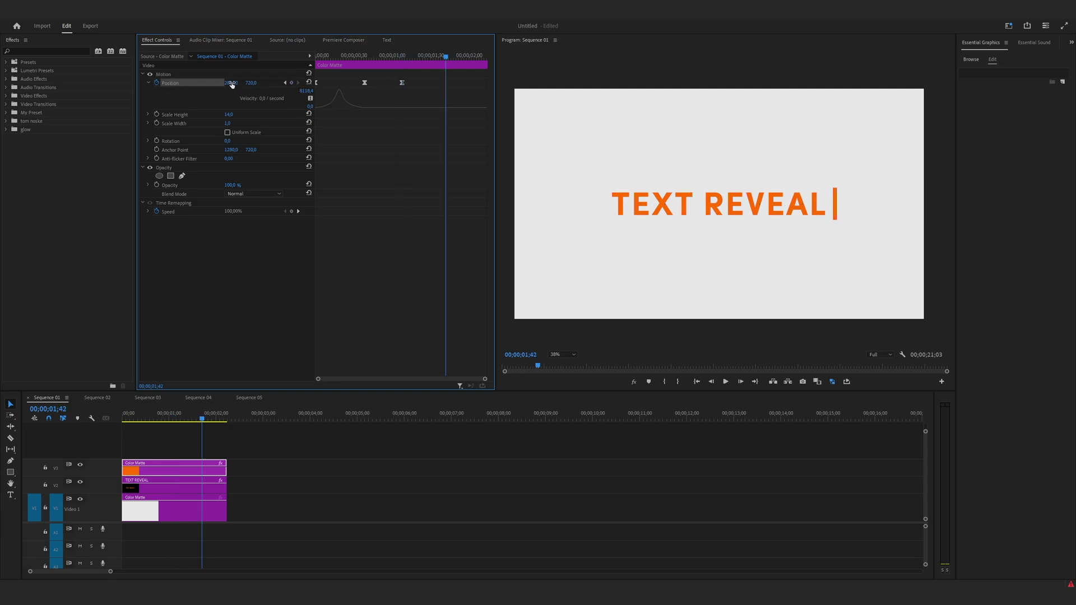
drag(231, 83, 118, 83)
Apply temporal Ease In to the bar's last Position keyframe and scrub through the return movement.
click(445, 83)
right_click(447, 86)
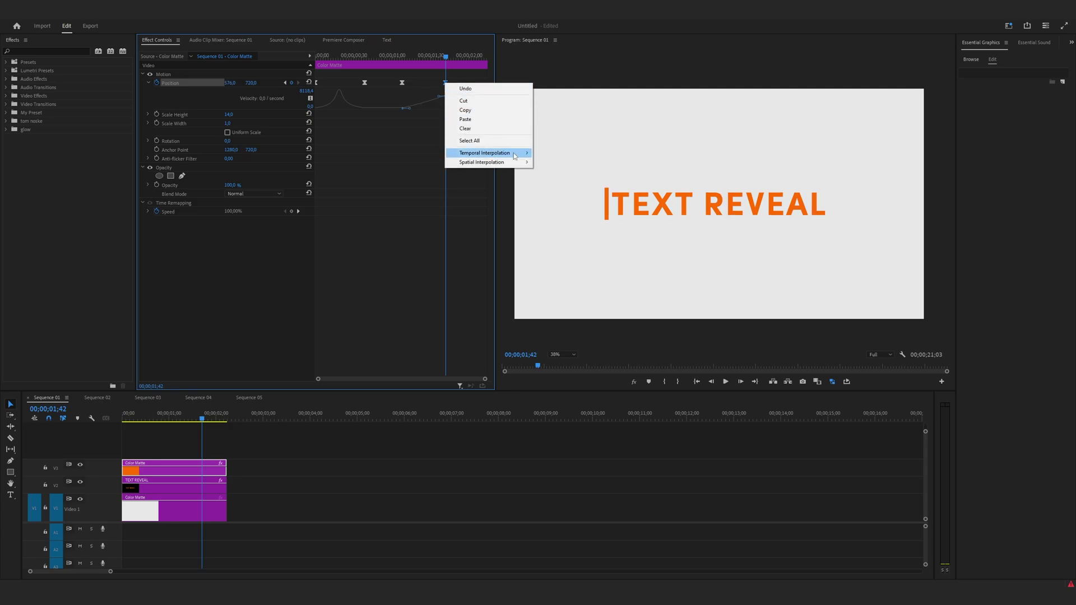
mouse_move(513, 153)
click(565, 203)
drag(442, 66, 393, 65)
Add a rectangular opacity mask enclosing the text to the TEXT REVEAL clip and set Mask Feather to 0.
click(123, 414)
click(141, 491)
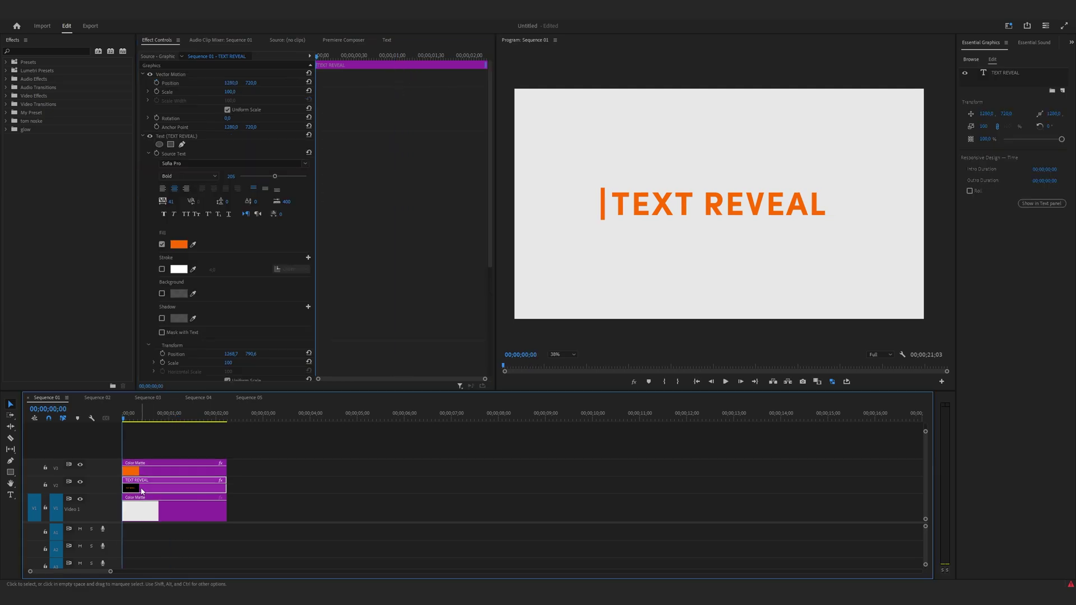
click(171, 233)
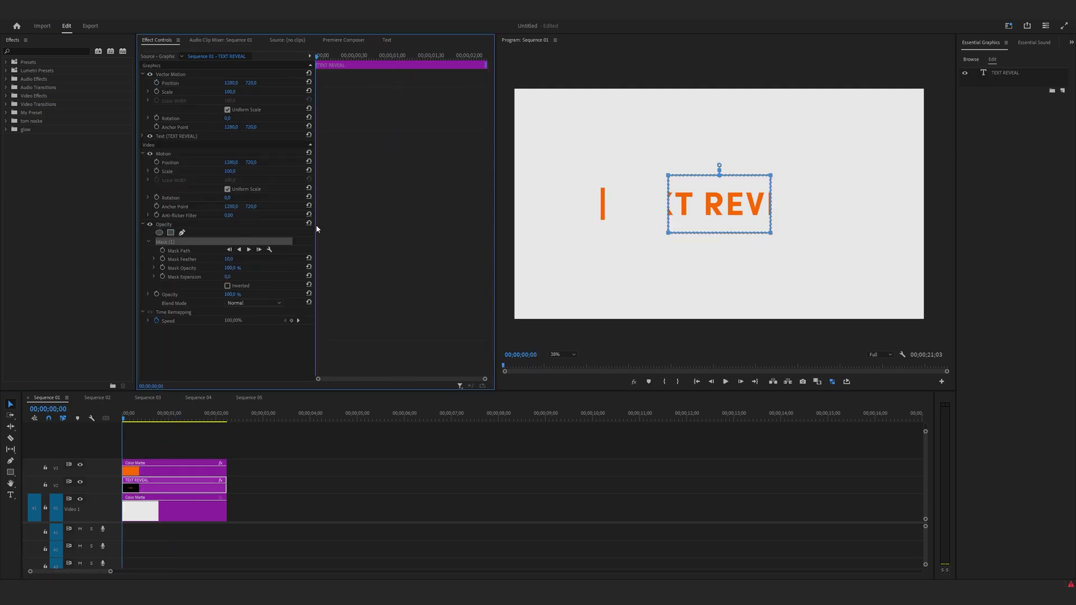
drag(229, 260, 218, 260)
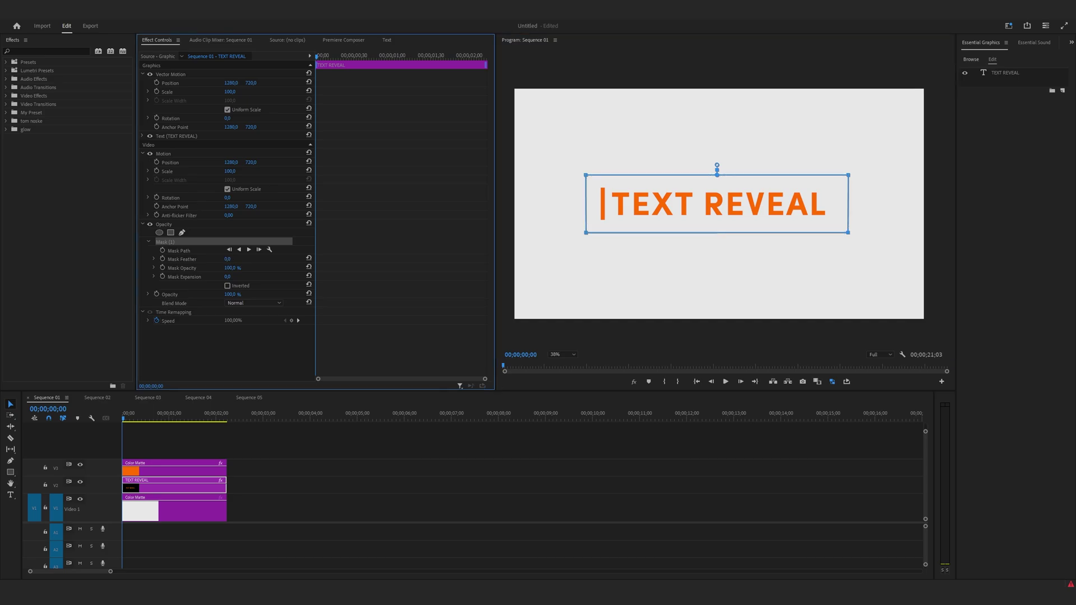
Keyframe the TEXT REVEAL clip's Mask Path at successive frames so the mask edge follows the moving orange bar.
click(163, 250)
click(323, 58)
drag(321, 59, 340, 58)
drag(740, 184, 852, 185)
drag(339, 57, 361, 58)
drag(786, 204, 902, 202)
drag(360, 57, 351, 58)
drag(821, 210, 852, 211)
drag(352, 58, 346, 58)
drag(813, 202, 838, 202)
drag(345, 58, 341, 58)
drag(772, 220, 781, 220)
drag(342, 58, 336, 58)
drag(690, 195, 668, 195)
drag(335, 58, 329, 60)
drag(661, 201, 651, 202)
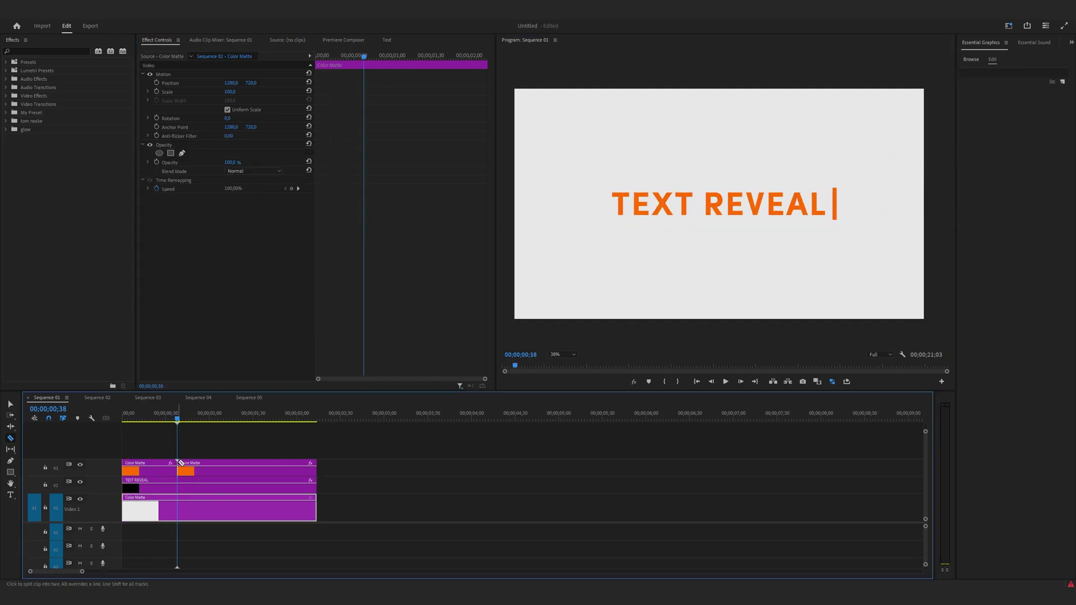
Split the upper orange Color Matte clip into short segments with the Razor, ending with a cut at 00;00;00;46.
drag(176, 421, 190, 423)
click(171, 469)
click(184, 465)
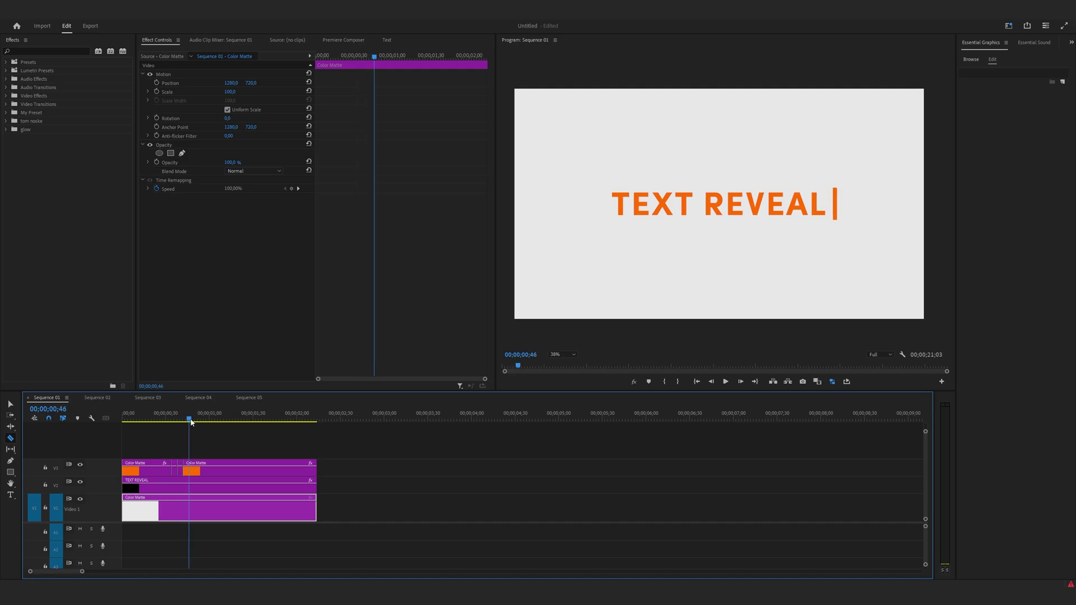
click(190, 468)
Delete alternate short segments of the orange matte to make the bar blink, and preview from the start.
key(v)
click(175, 472)
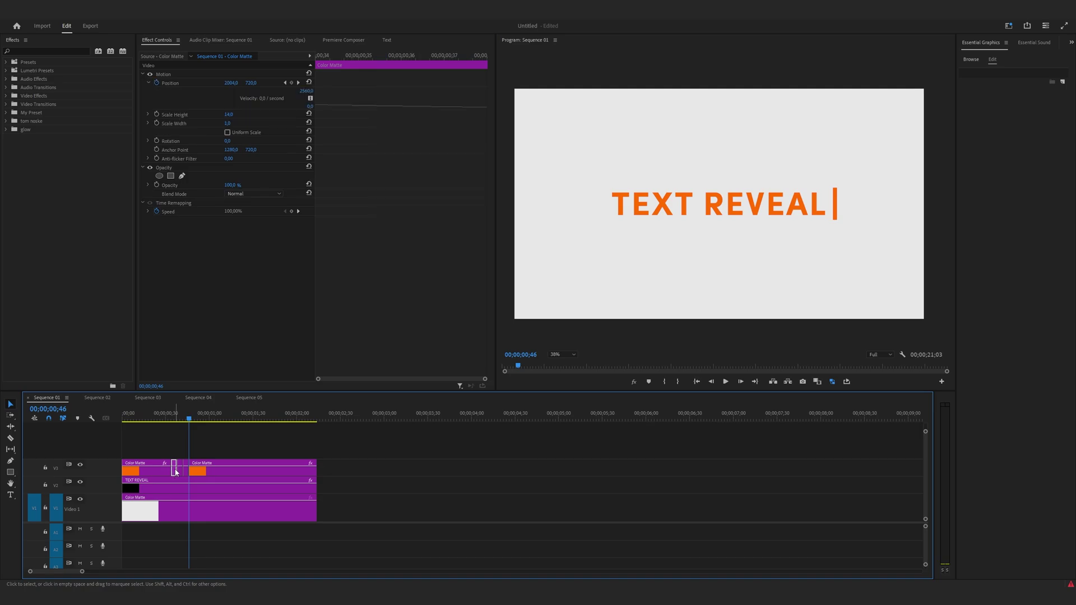
key(Delete)
click(185, 470)
key(Delete)
key(Home)
key(space)
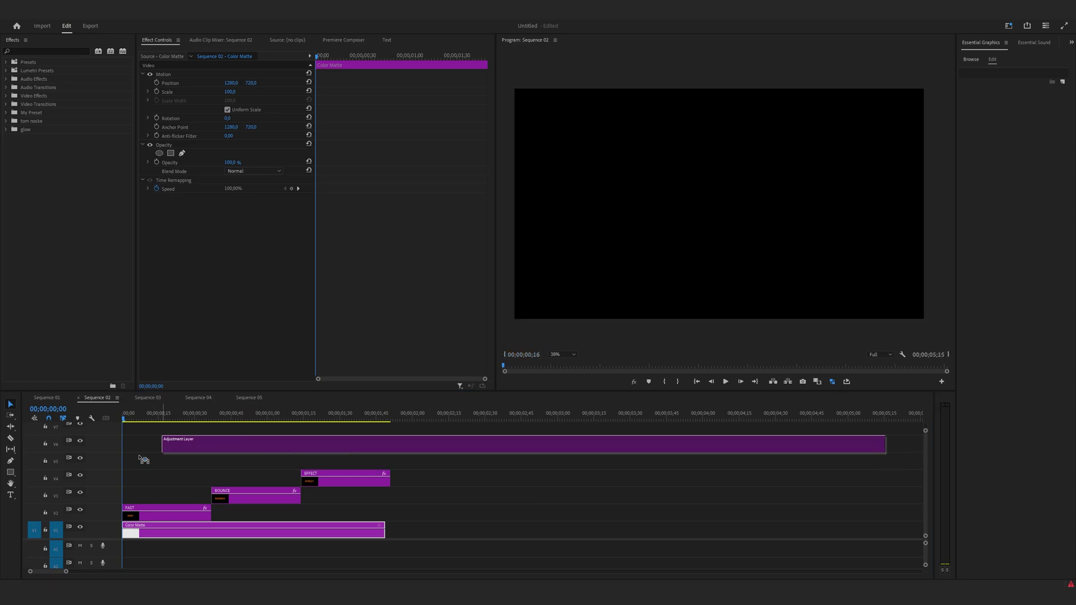
Place an adjustment layer directly above the FAST clip in Sequence 02 and cut away the part past its end.
drag(144, 456, 185, 496)
key(c)
click(213, 465)
key(v)
click(228, 468)
key(Delete)
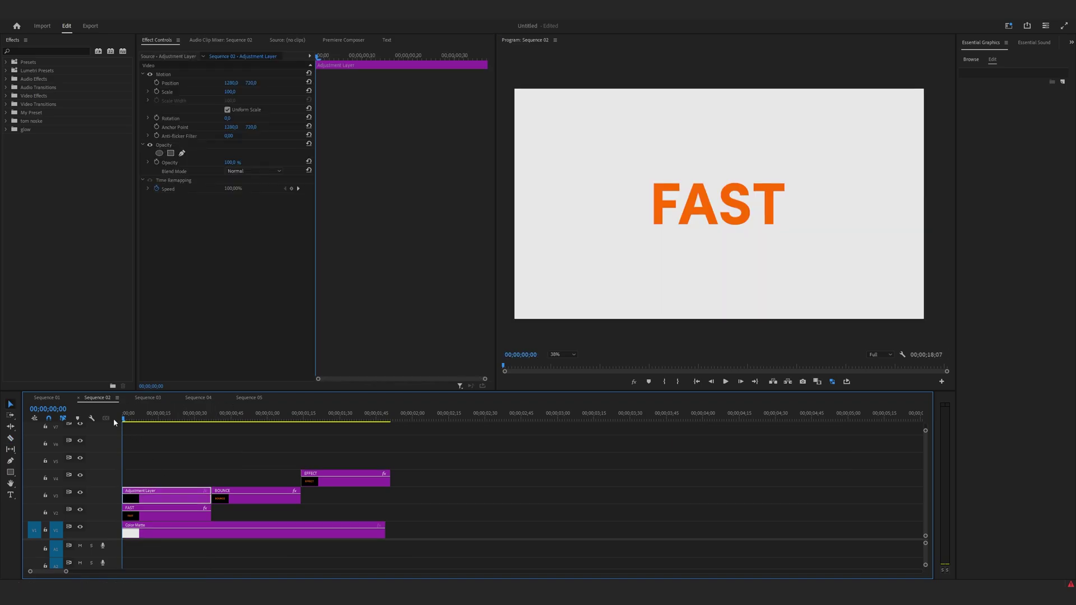
Search the effects for transform and apply the Distort Transform effect to the adjustment layer above FAST.
click(44, 51)
text(tranbs)
key(BackSpace)
key(BackSpace)
text(sform)
drag(40, 112, 159, 497)
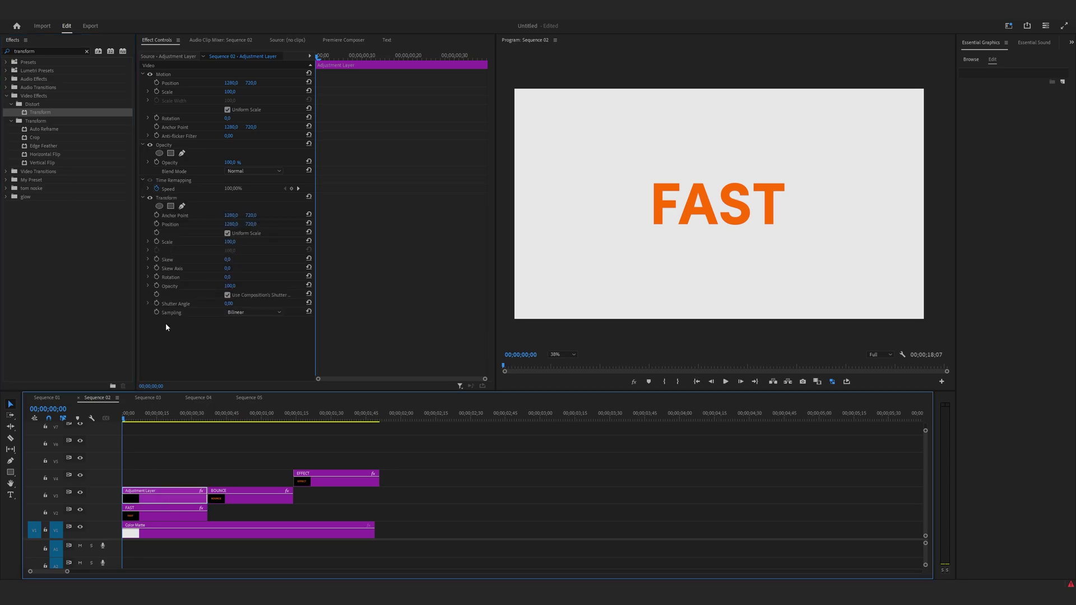
Keyframe the Transform Scale from 900 at the start to its default 100 at 00;00;00;10.
click(157, 242)
click(239, 242)
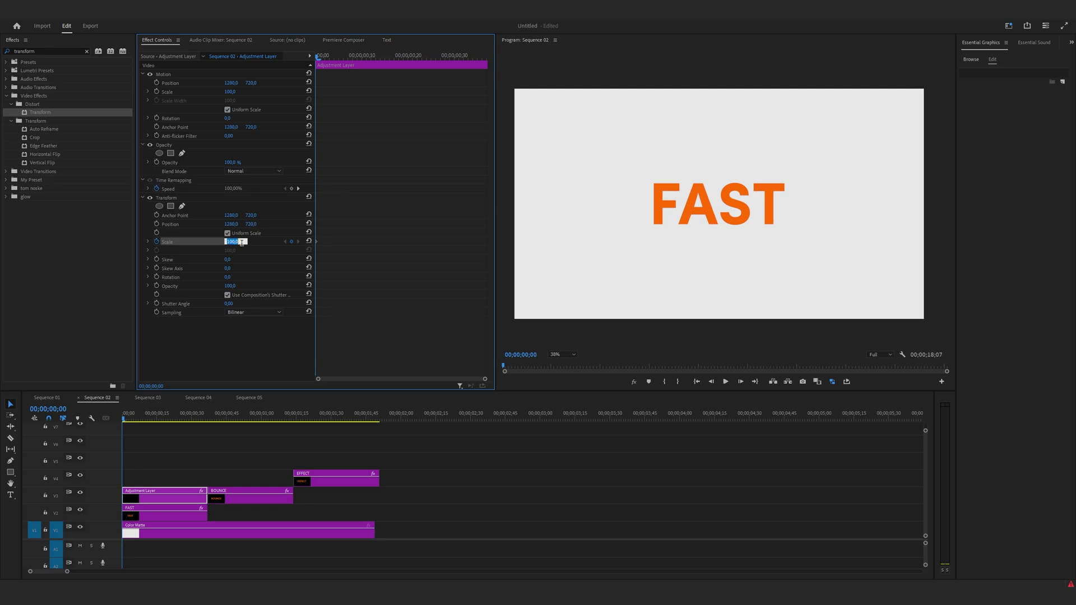
text(9900)
key(Return)
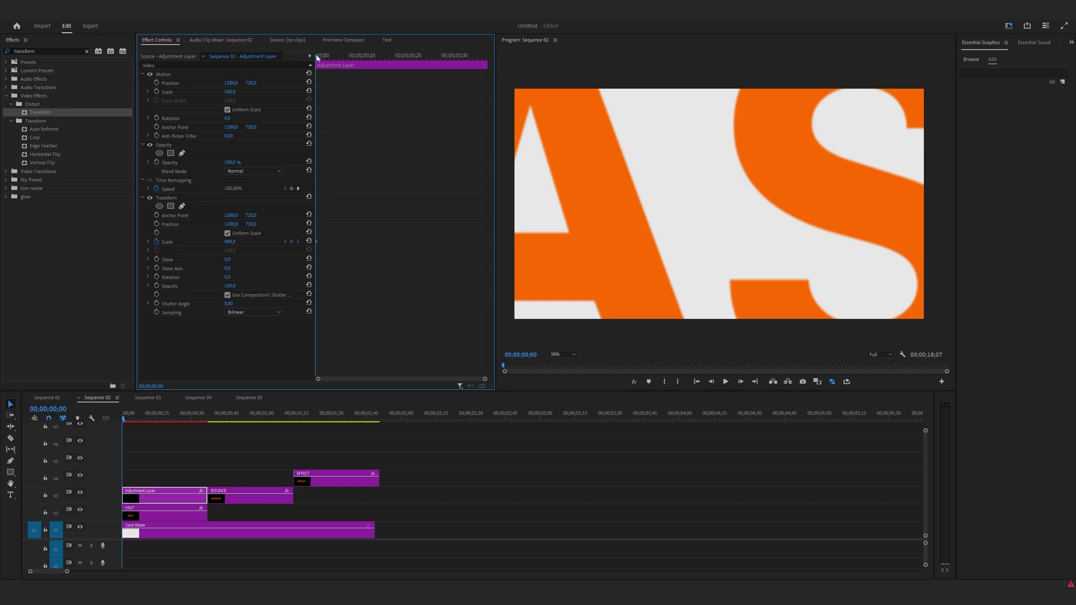
key(shift+Right)
key(shift+Right)
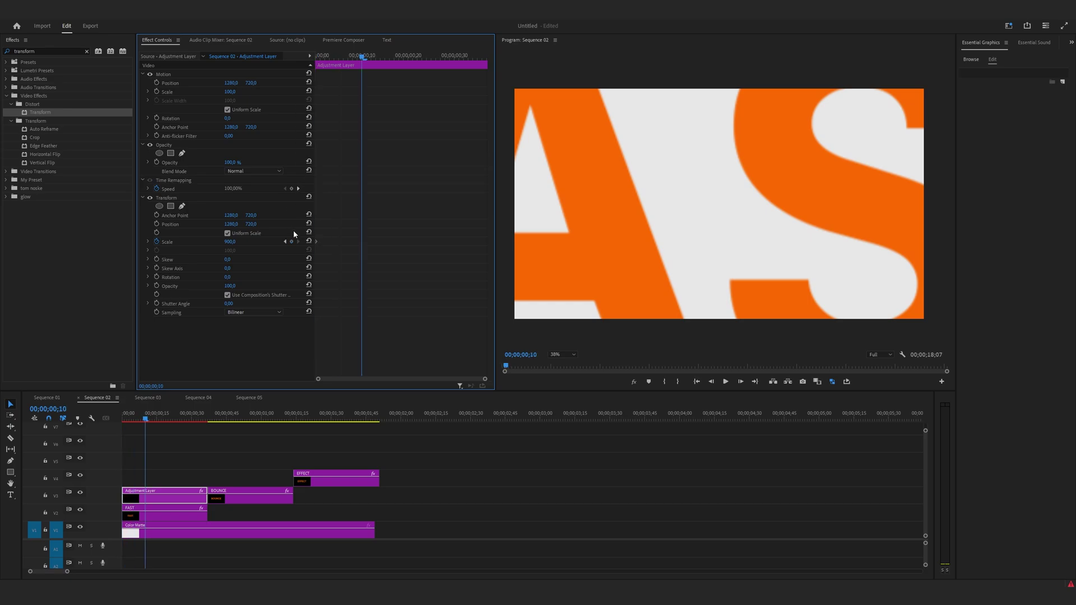
click(308, 241)
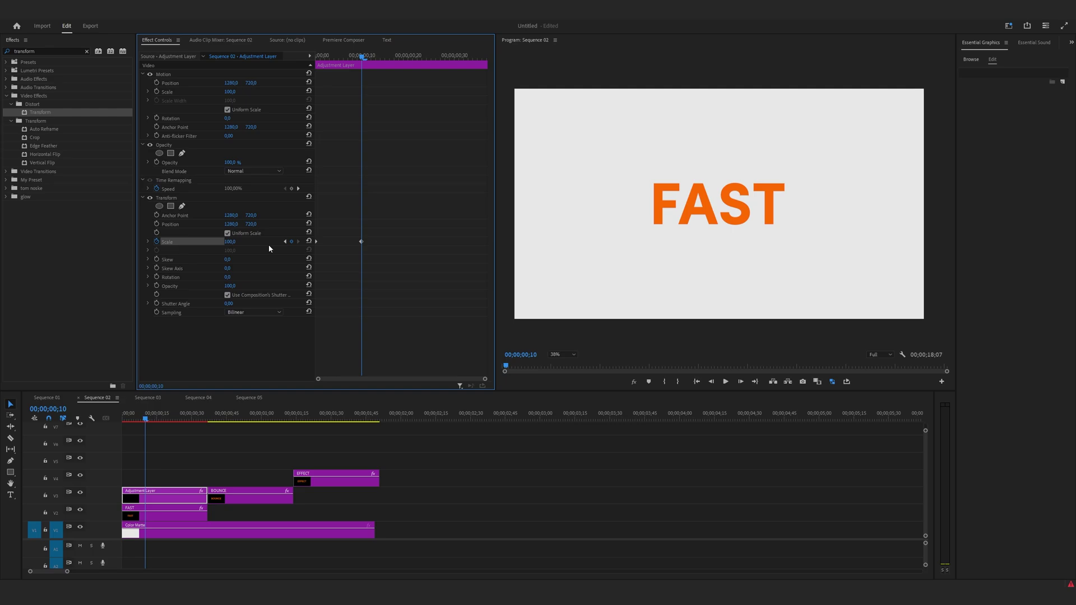
Apply Ease In and Ease Out to both Transform Scale keyframes and lengthen the last keyframe's incoming curve handle.
drag(393, 229, 266, 280)
right_click(361, 242)
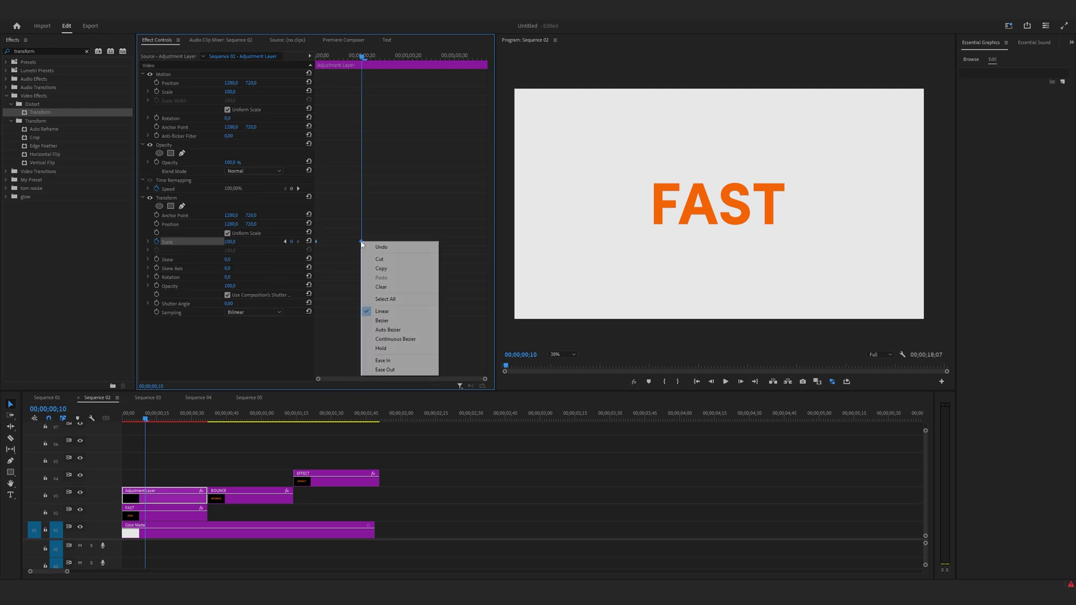
click(397, 360)
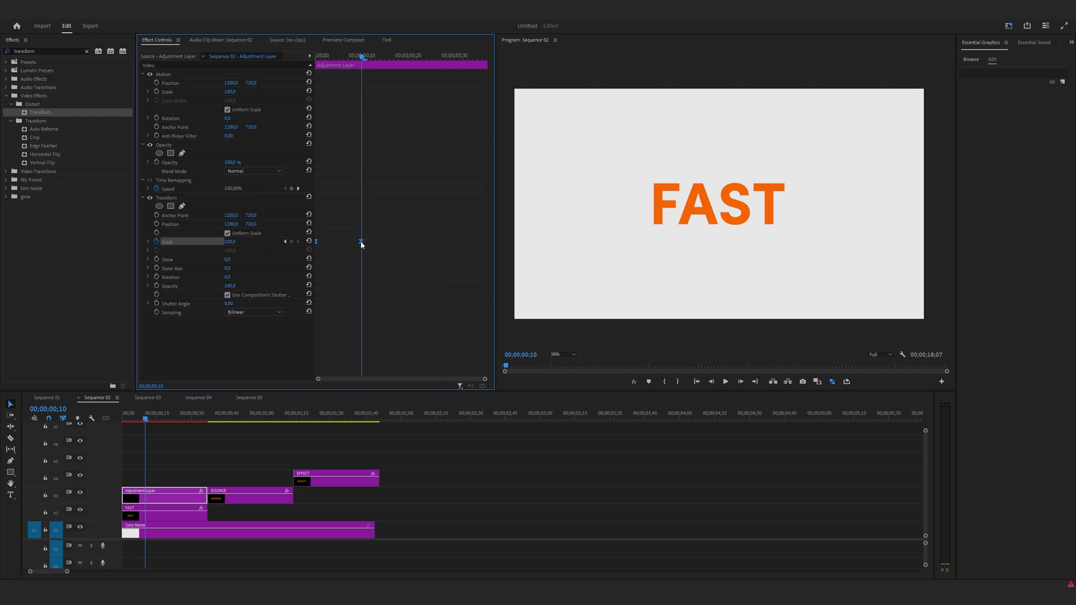
right_click(362, 242)
click(395, 369)
click(148, 242)
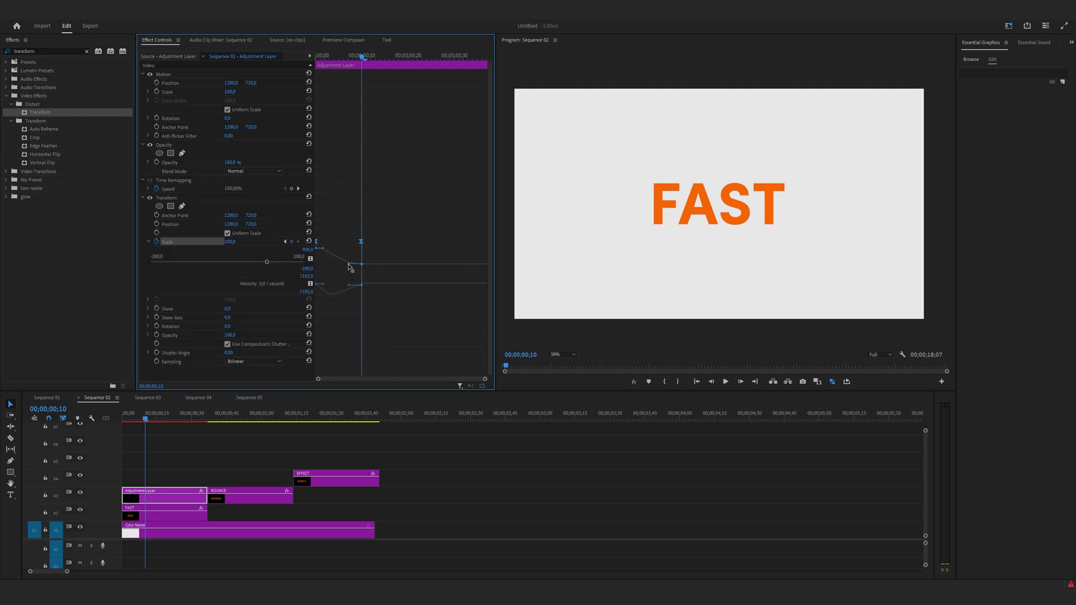
drag(348, 265, 337, 268)
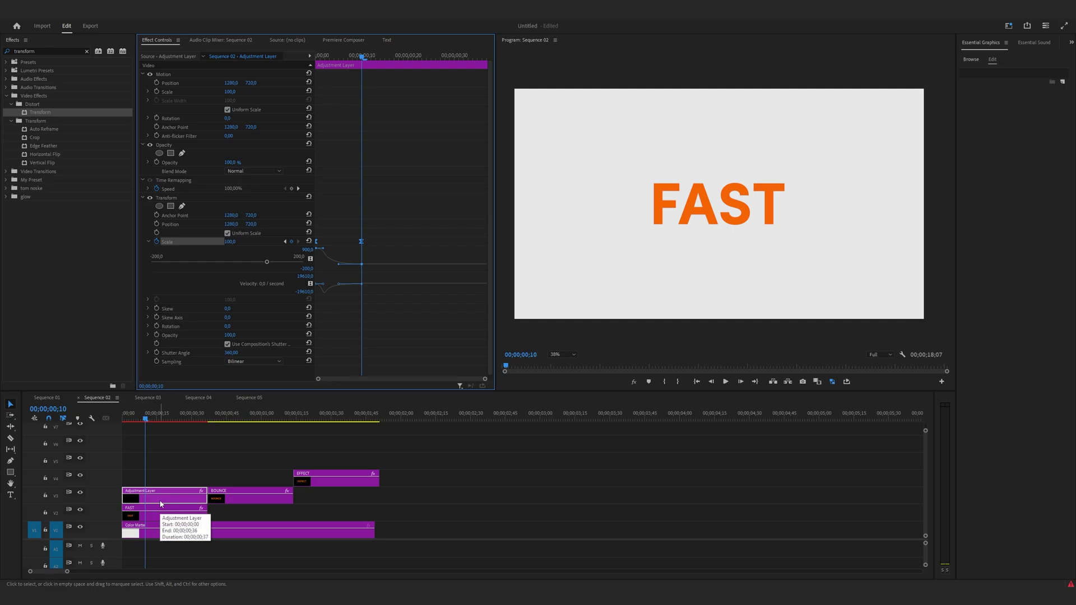
Copy the animated adjustment layer above the BOUNCE and EFFECT clips, and select each clip together with its adjustment layer.
drag(161, 504, 255, 476)
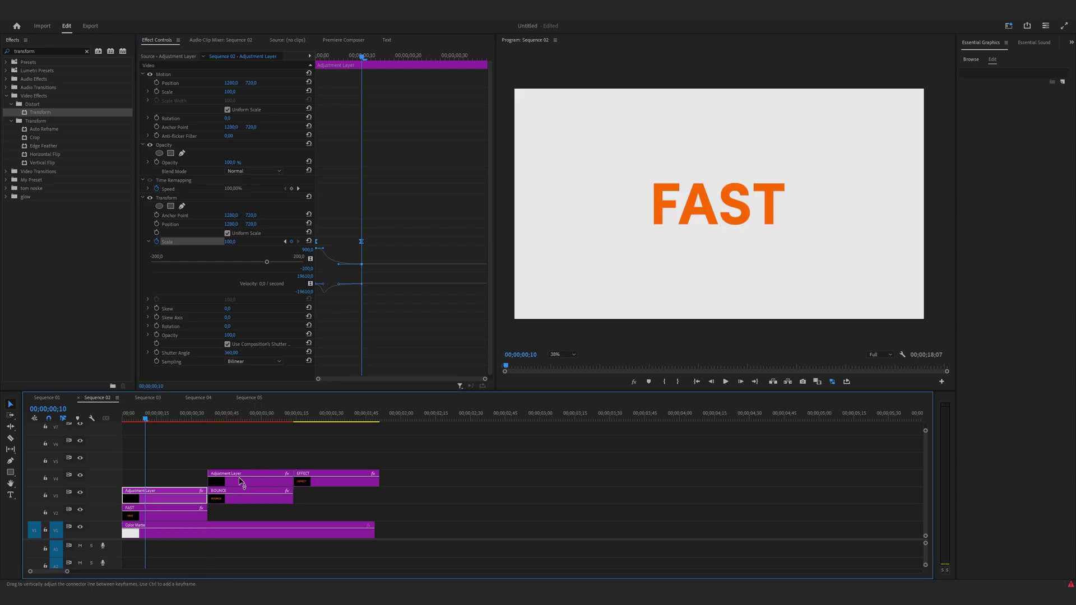
drag(253, 511, 240, 468)
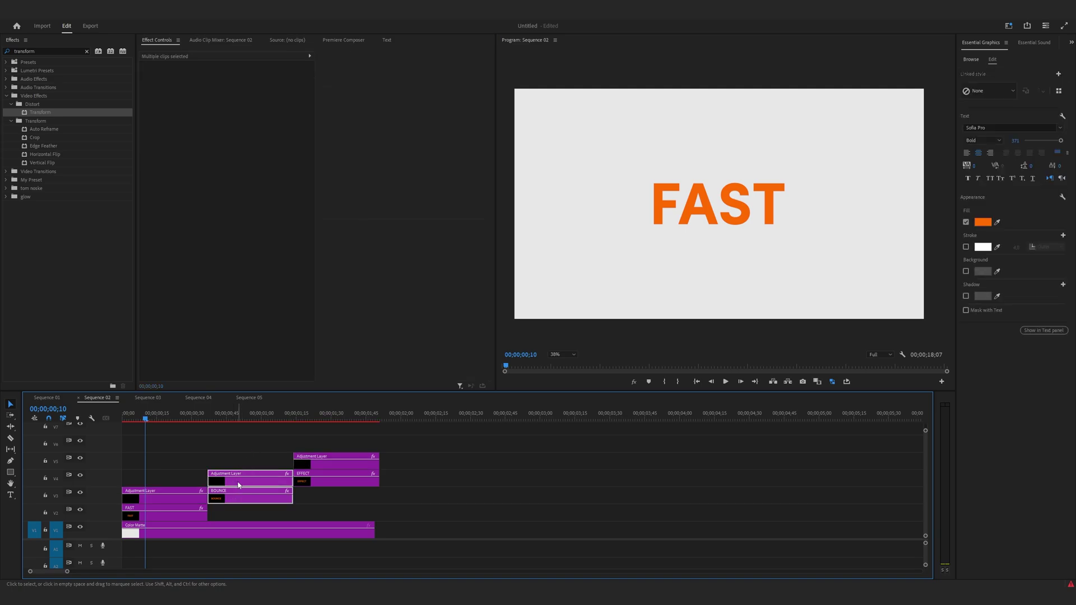
drag(335, 503, 319, 435)
click(200, 425)
click(205, 418)
drag(234, 440, 235, 487)
drag(332, 462, 329, 431)
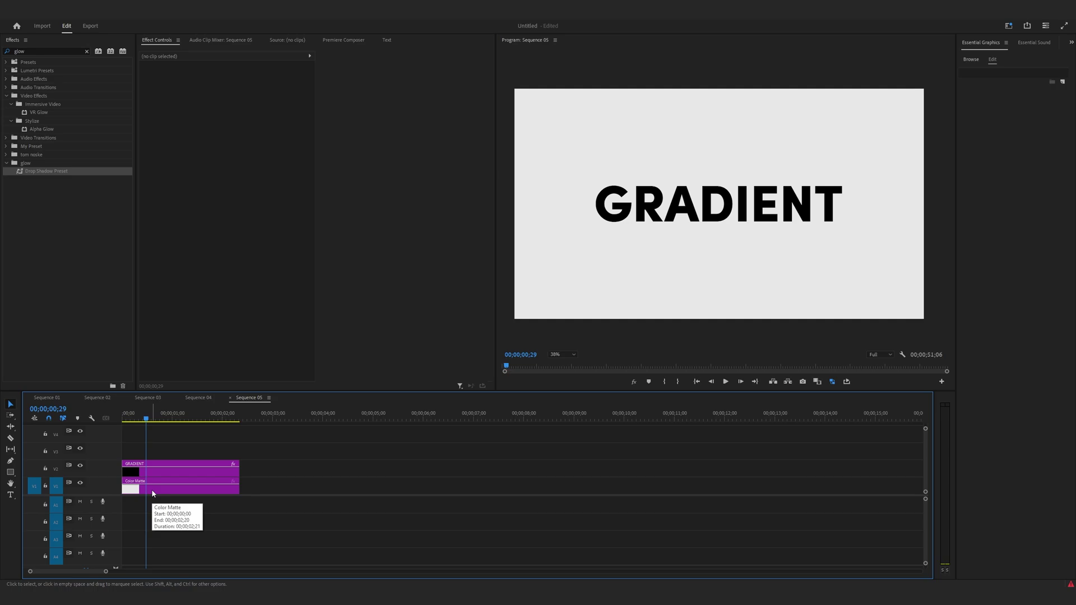
Move the GRADIENT clip in Sequence 05 up one track and insert a Black Video clip beneath it, trimmed to its length.
click(163, 474)
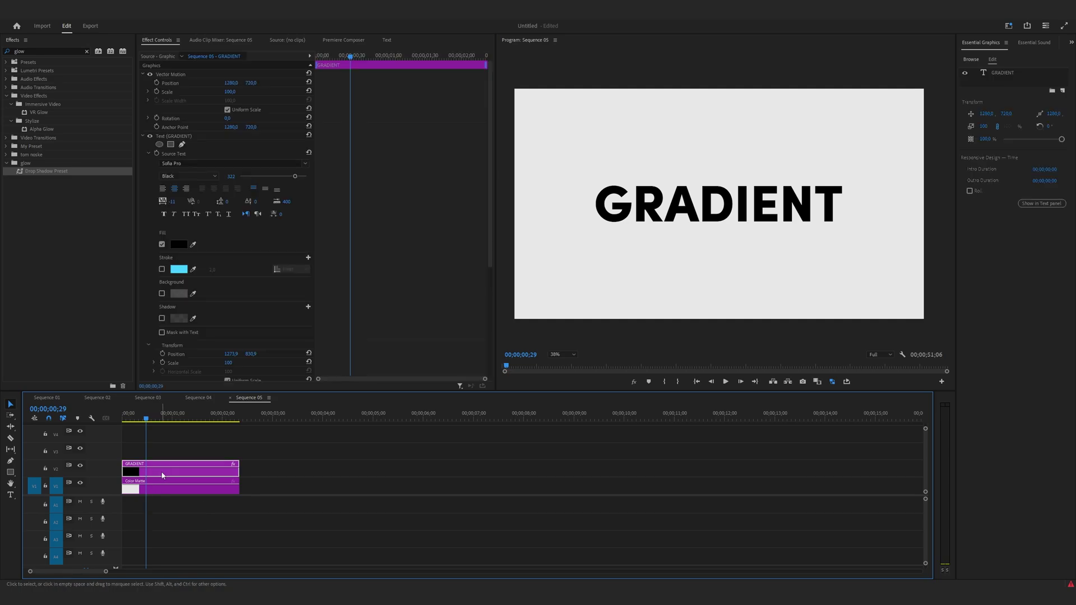
drag(162, 475, 163, 458)
drag(1075, 370, 125, 468)
drag(364, 478, 239, 478)
Apply the 4-Color Gradient effect to the Black Video clip beneath the GRADIENT title.
click(7, 51)
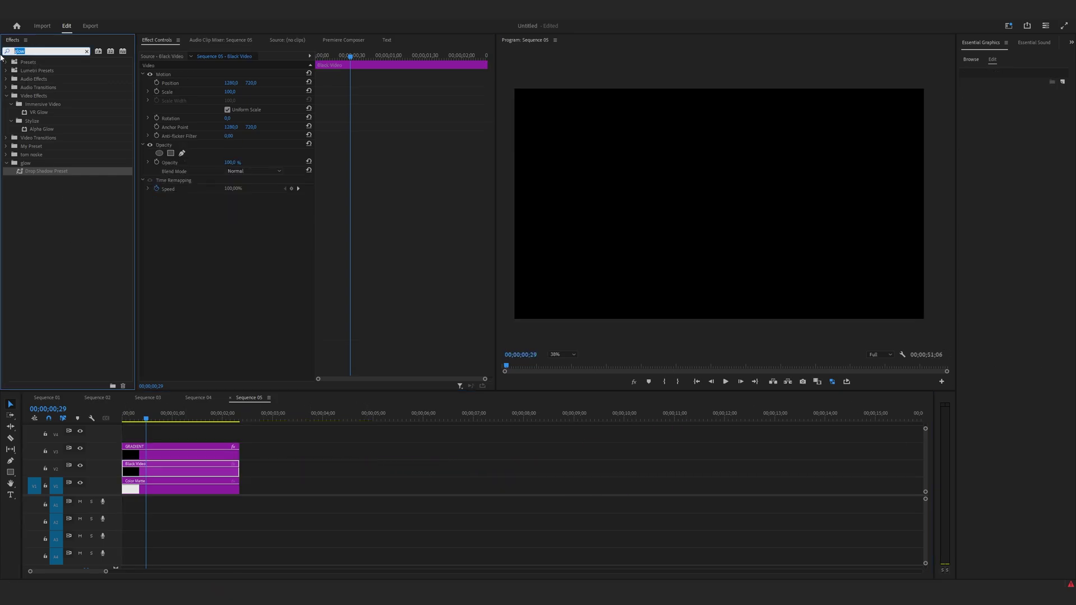
text(4 grad)
drag(45, 113, 157, 466)
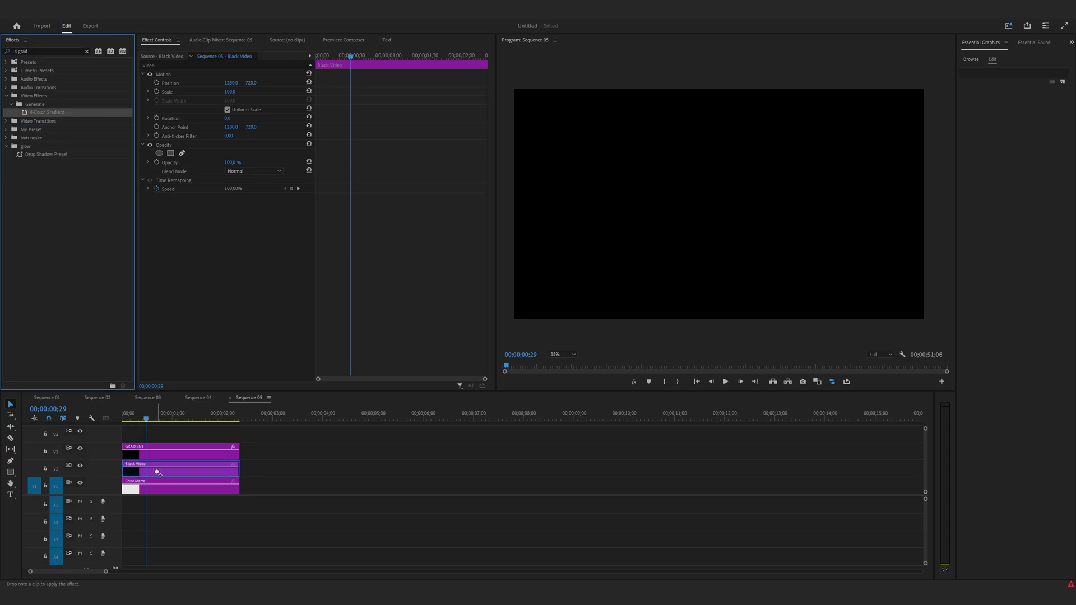
drag(157, 472, 157, 472)
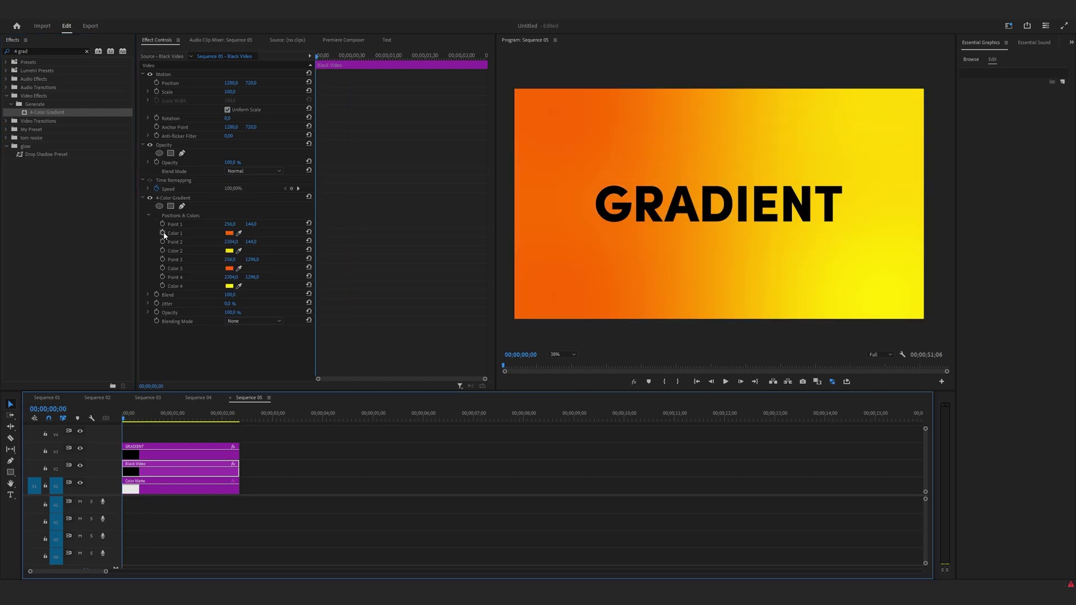
Keyframe the four gradient colors at the start, and at 00;00;00;15 change Colors 1 and 3 to green and Colors 2 and 4 to turquoise.
click(168, 234)
drag(132, 420, 134, 420)
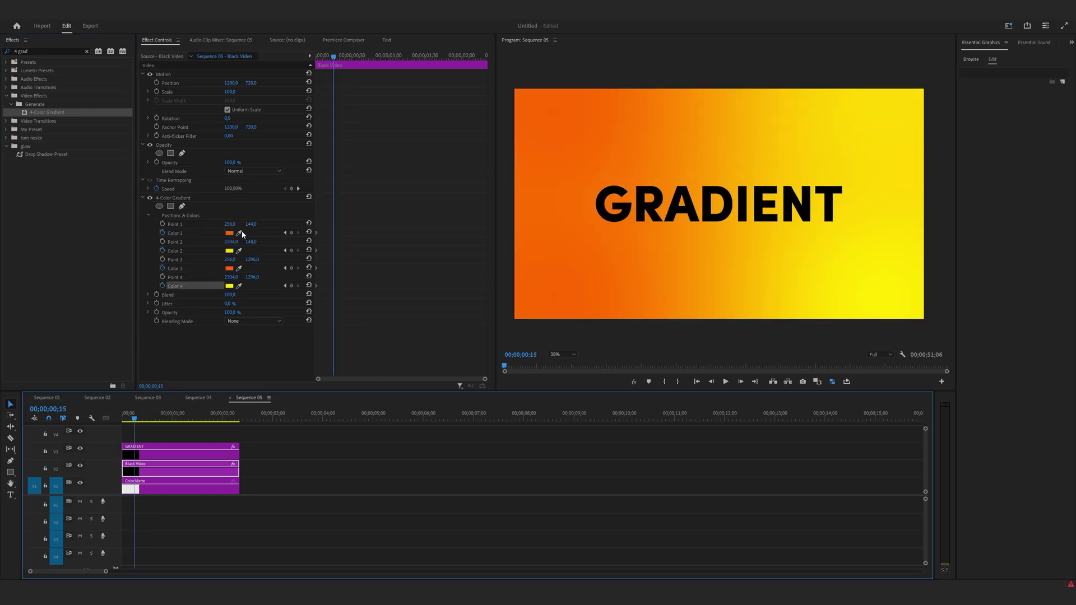
click(229, 233)
click(553, 275)
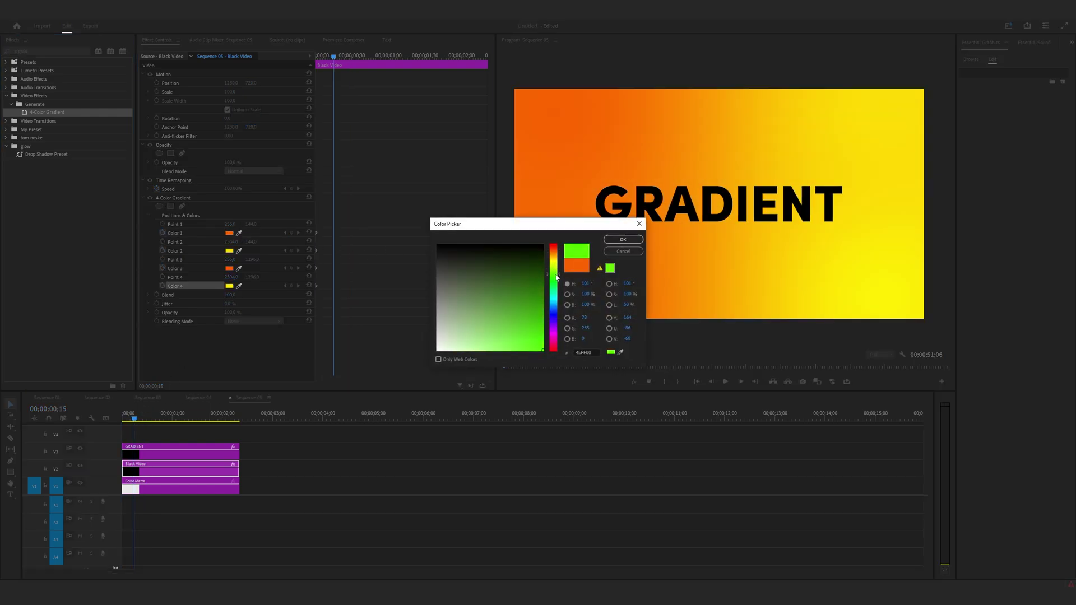
click(623, 240)
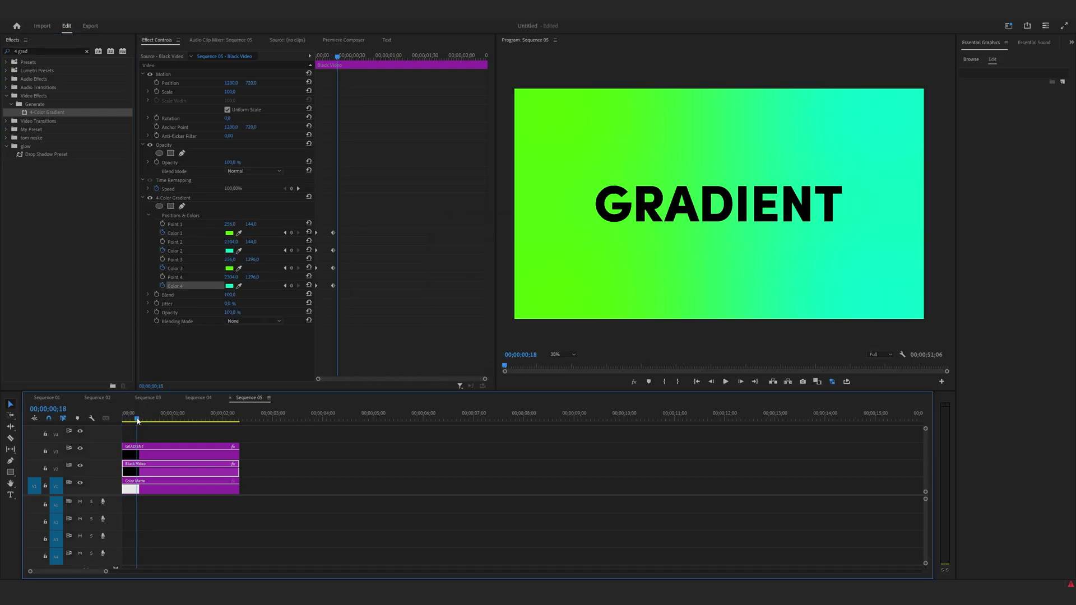
Add hold keyframes for all four gradient colors a few frames after the green and turquoise ones.
click(139, 419)
click(291, 232)
click(291, 251)
click(292, 268)
click(292, 286)
At 00;00;00;34, change gradient Colors 1 and 3 to magenta and Colors 2 and 4 to violet.
drag(340, 56, 358, 59)
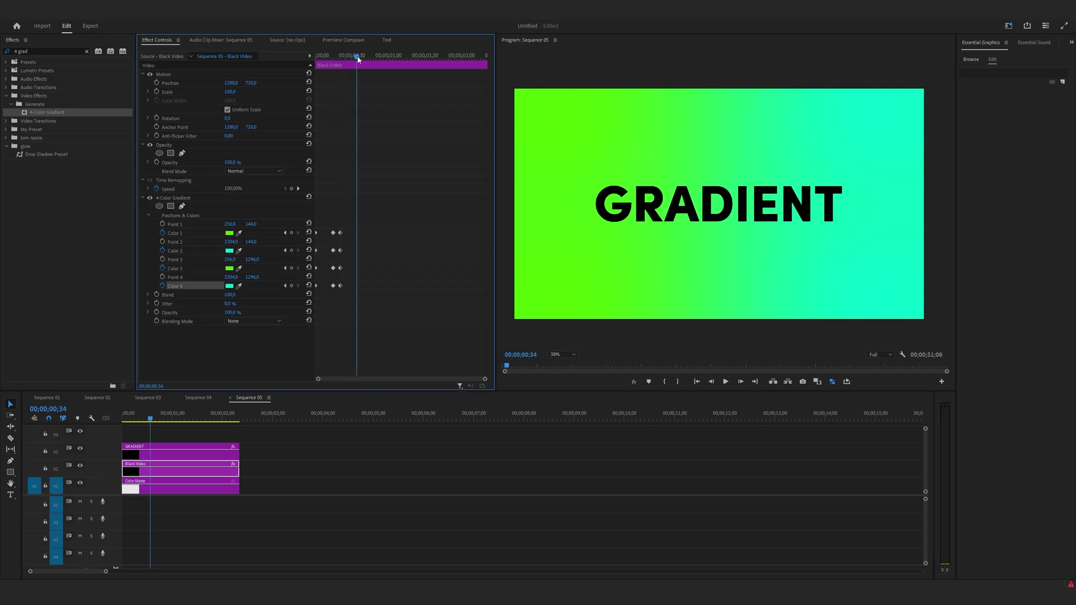
click(229, 233)
drag(558, 274, 555, 336)
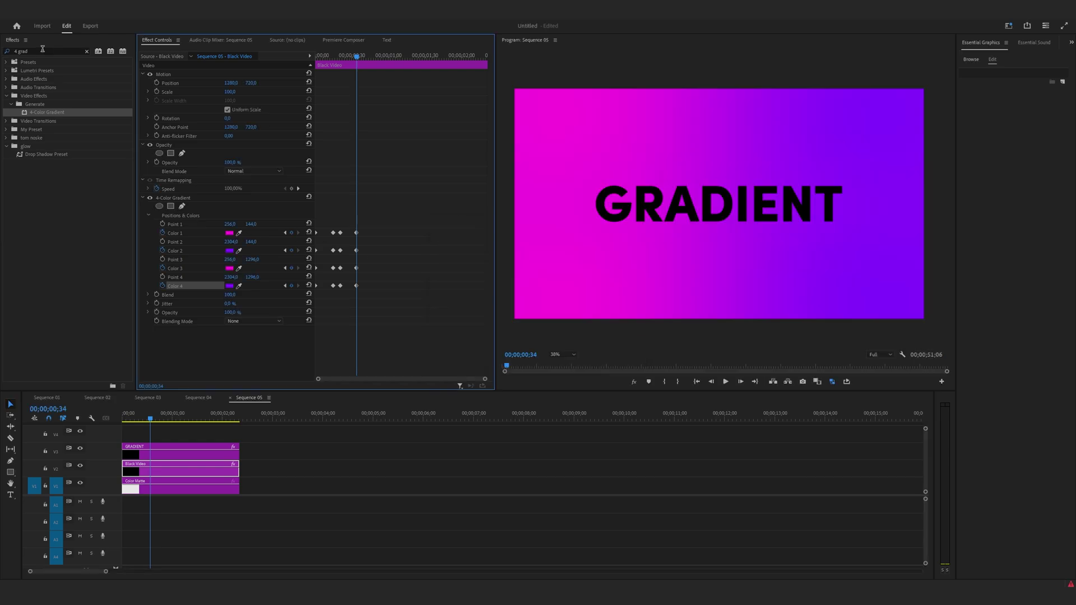
Apply the Track Matte Key effect to the Black Video clip and set its matte to Video 3.
click(42, 50)
drag(42, 50, 0, 67)
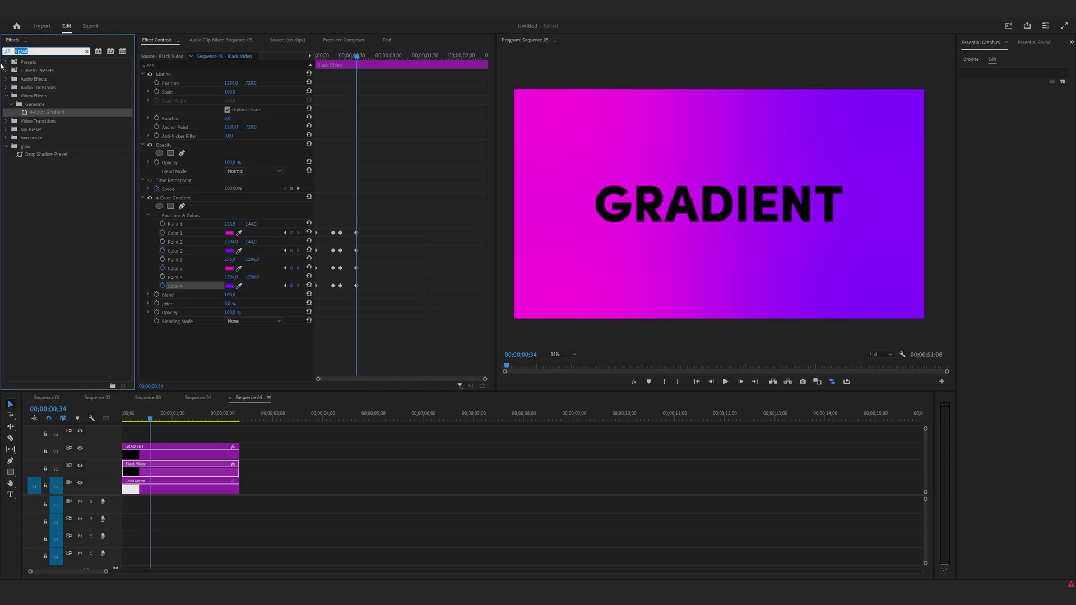
text(track ma)
drag(60, 112, 164, 472)
click(247, 347)
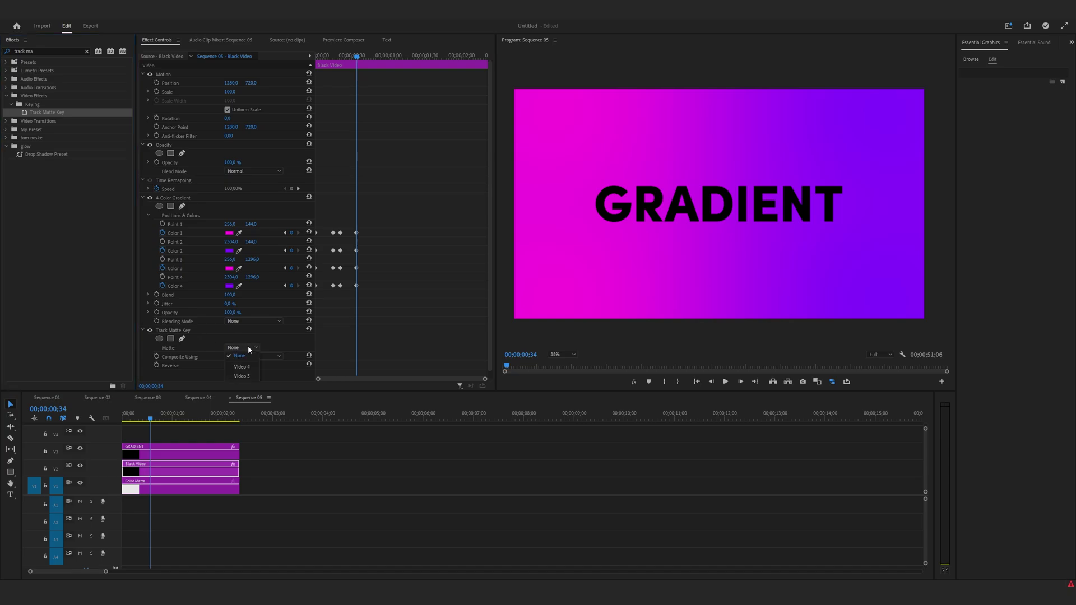
click(249, 380)
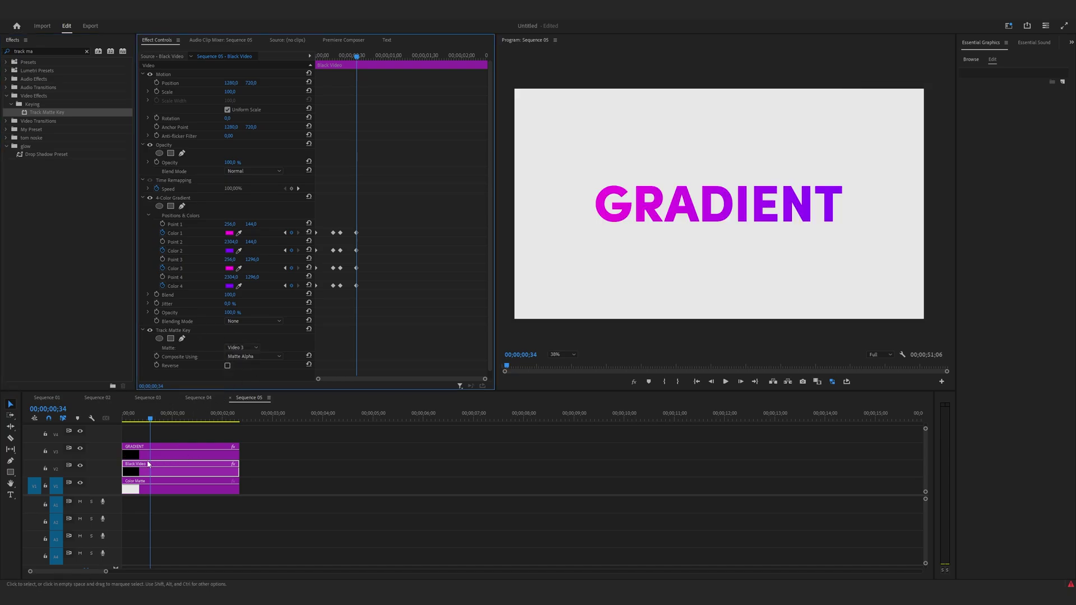